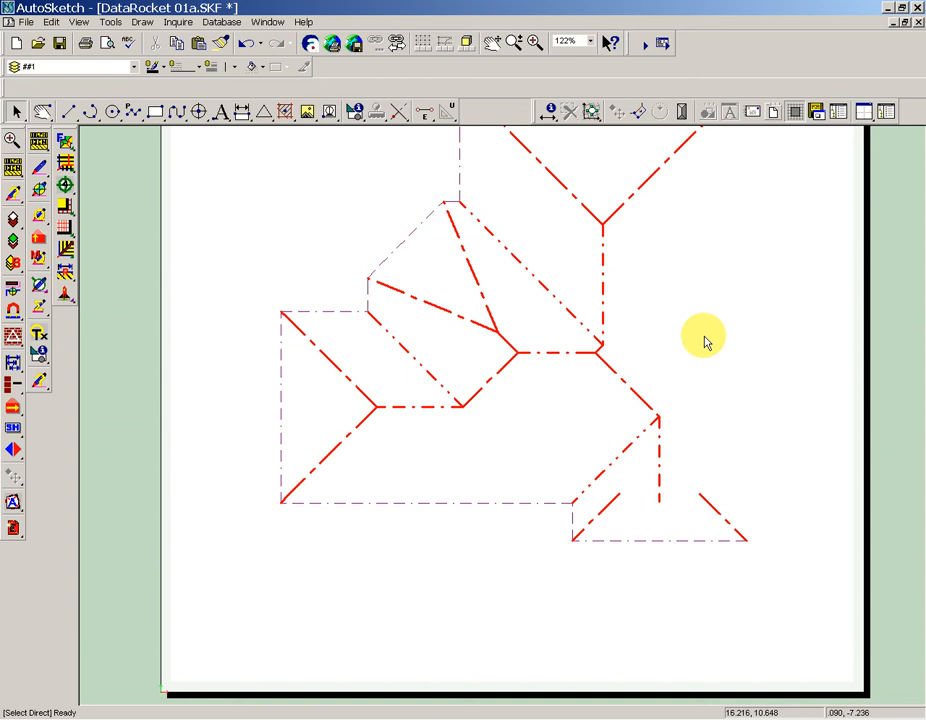
Match the existing fascia's properties and draw the missing fascia line down the roof outline's east side, from the upper corner to the lower corner
{"action": "middle_click_drag", "start_coordinate": [703, 336], "coordinate": [541, 421]}
{"action": "scroll", "coordinate": [543, 420], "scroll_direction": "down", "scroll_amount": 1}
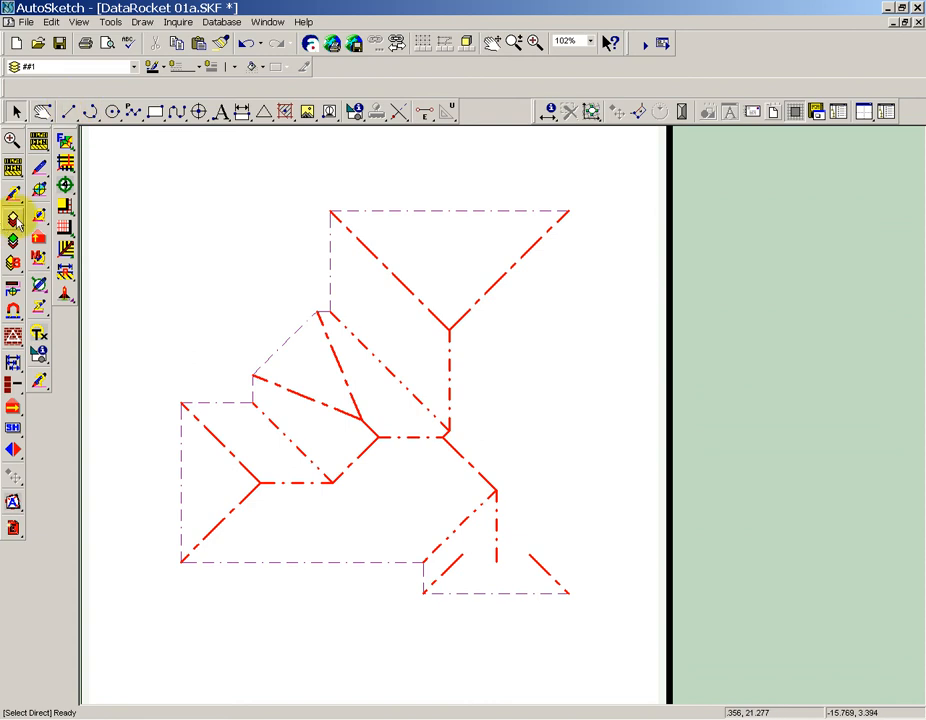
{"action": "left_click", "coordinate": [13, 291]}
{"action": "left_click", "coordinate": [387, 211]}
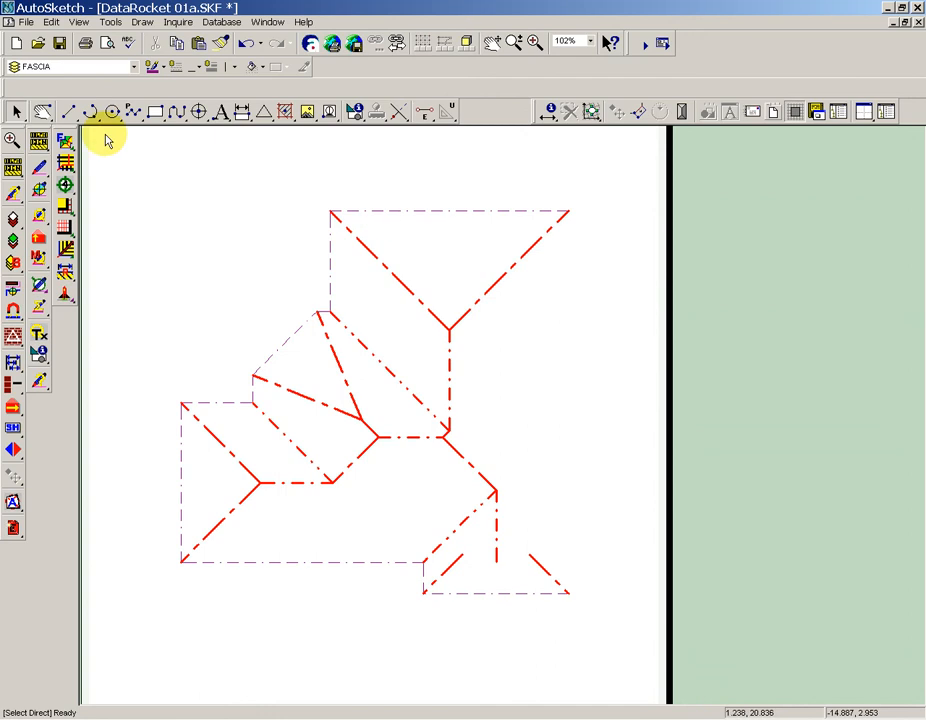
{"action": "left_click", "coordinate": [67, 111]}
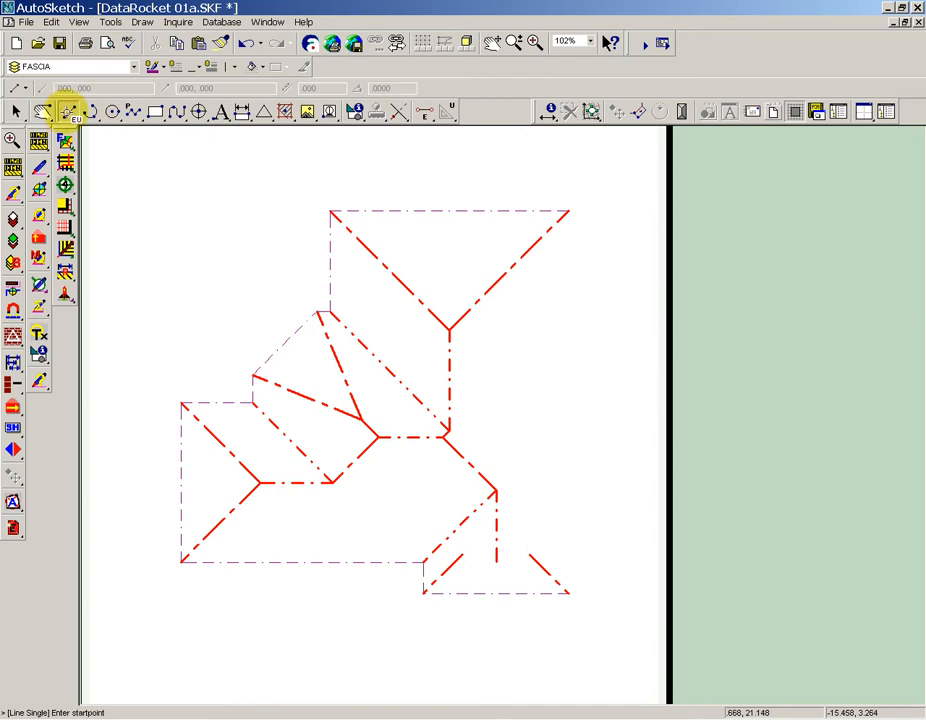
{"action": "left_click", "coordinate": [478, 211]}
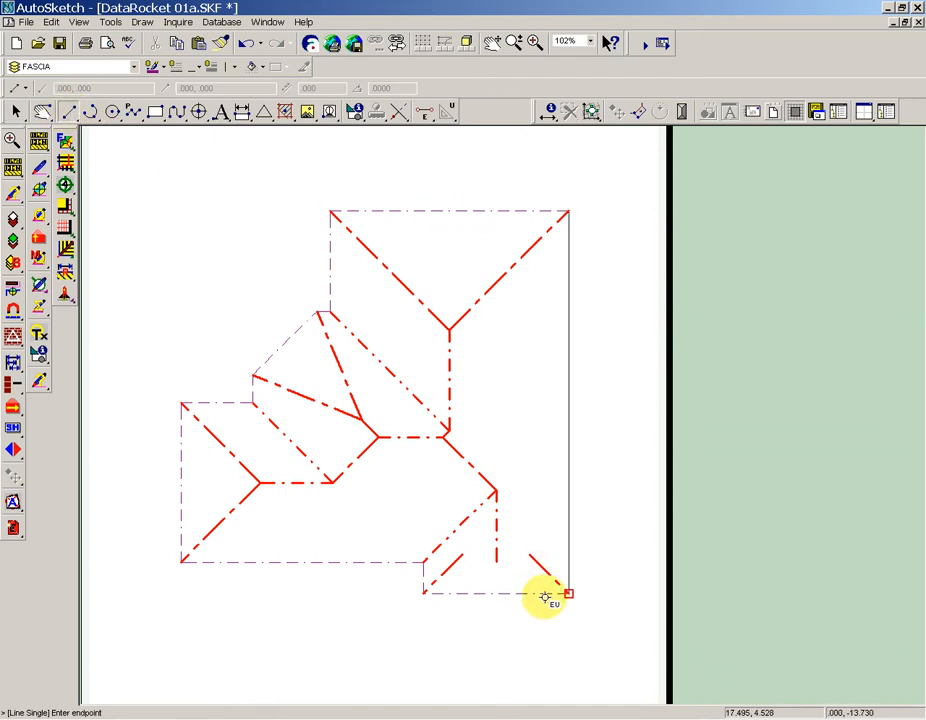
{"action": "left_click", "coordinate": [545, 597]}
{"action": "key", "text": "Escape"}
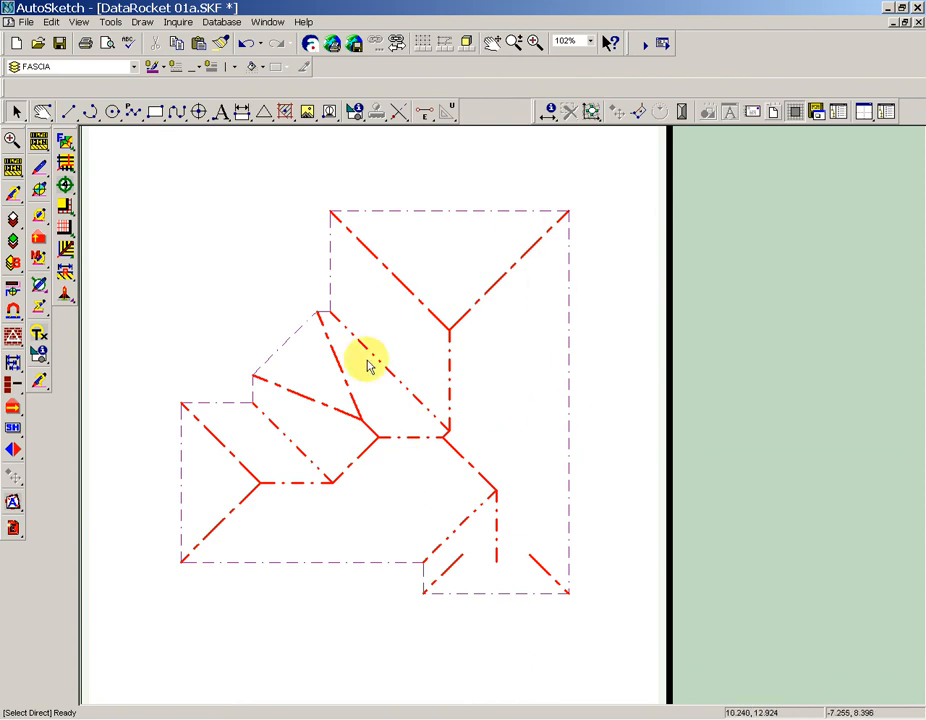
Set up roof battens for Purlin with 1200 mm middle spacing, 900 mm end spacing and 200 mm bottom and top offsets
{"action": "key", "text": "z"}
{"action": "key", "text": "e"}
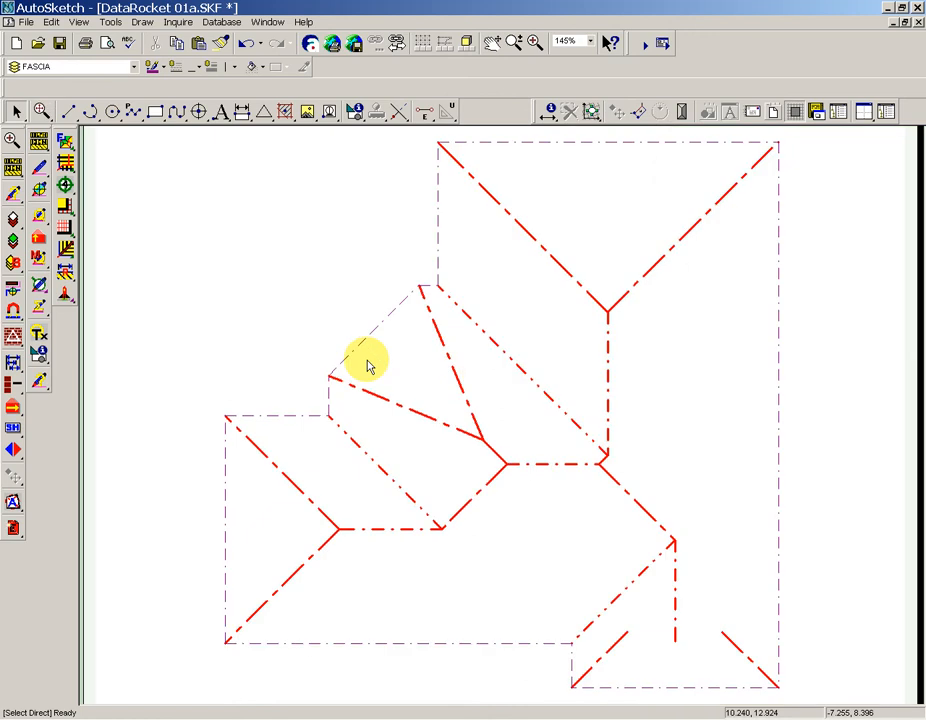
{"action": "left_click", "coordinate": [66, 252]}
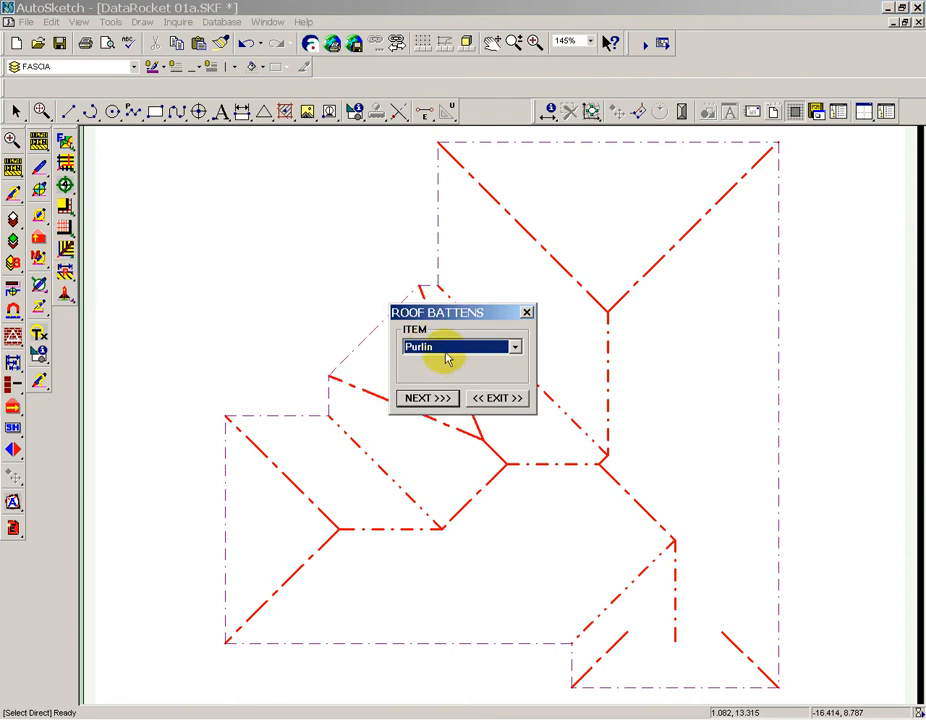
{"action": "left_click", "coordinate": [425, 398]}
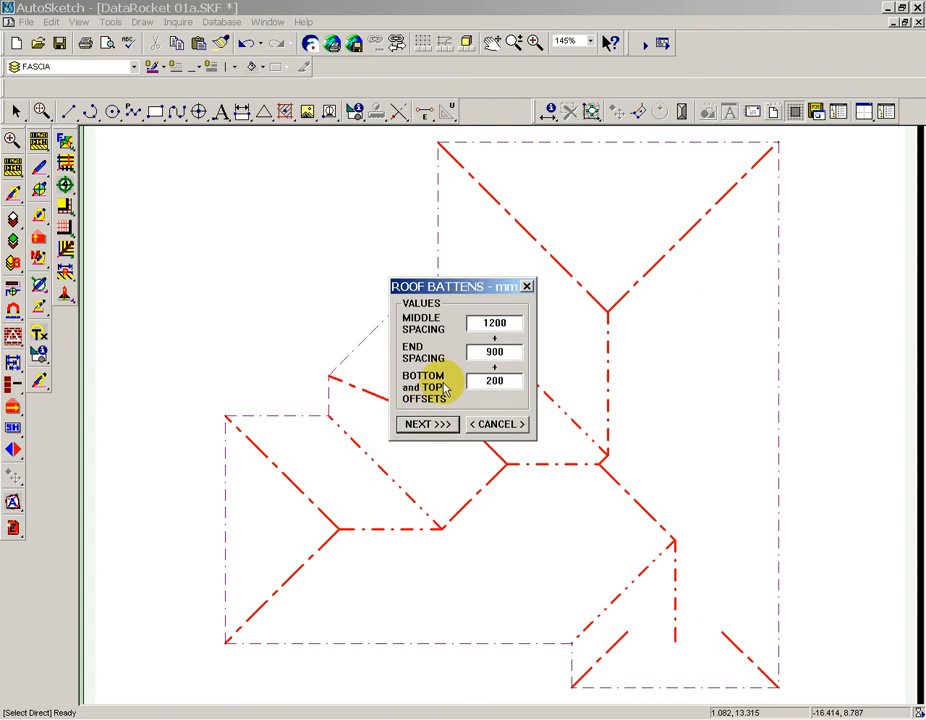
{"action": "double_click", "coordinate": [516, 322]}
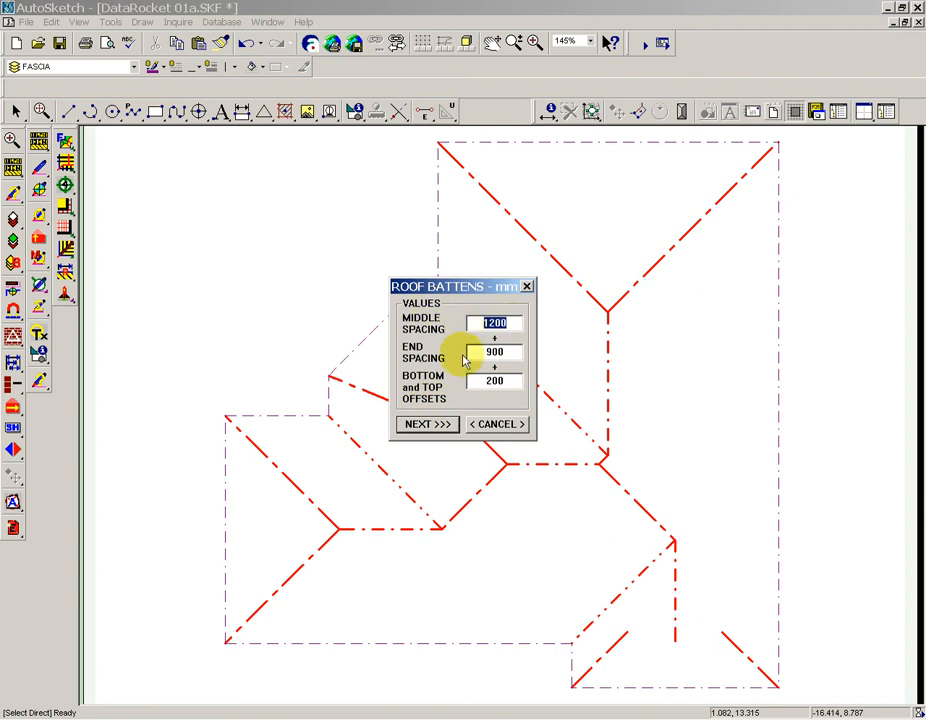
{"action": "left_click_drag", "start_coordinate": [517, 352], "coordinate": [471, 355]}
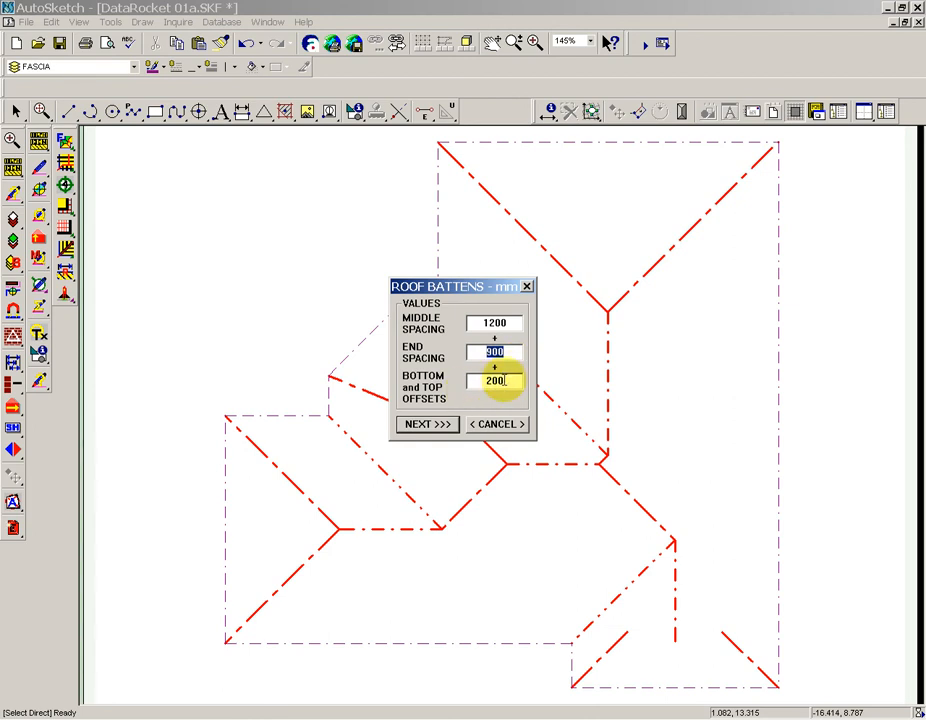
{"action": "left_click", "coordinate": [435, 426]}
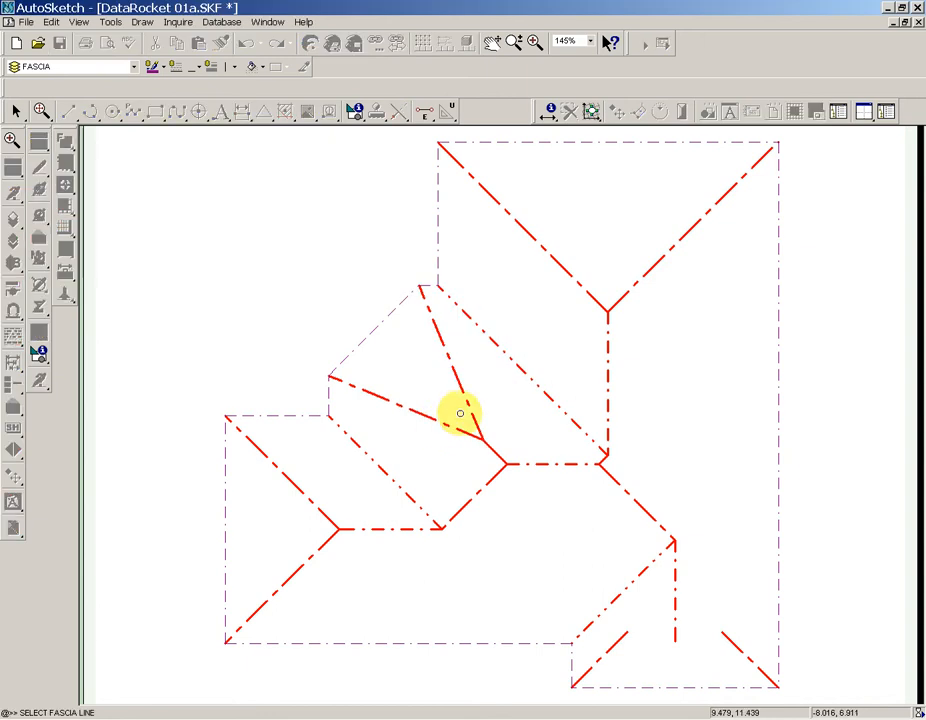
Generate purlins from fascia to ridge on the east, west and north hip-end faces of the large upper roof wing
{"action": "left_click", "coordinate": [775, 376]}
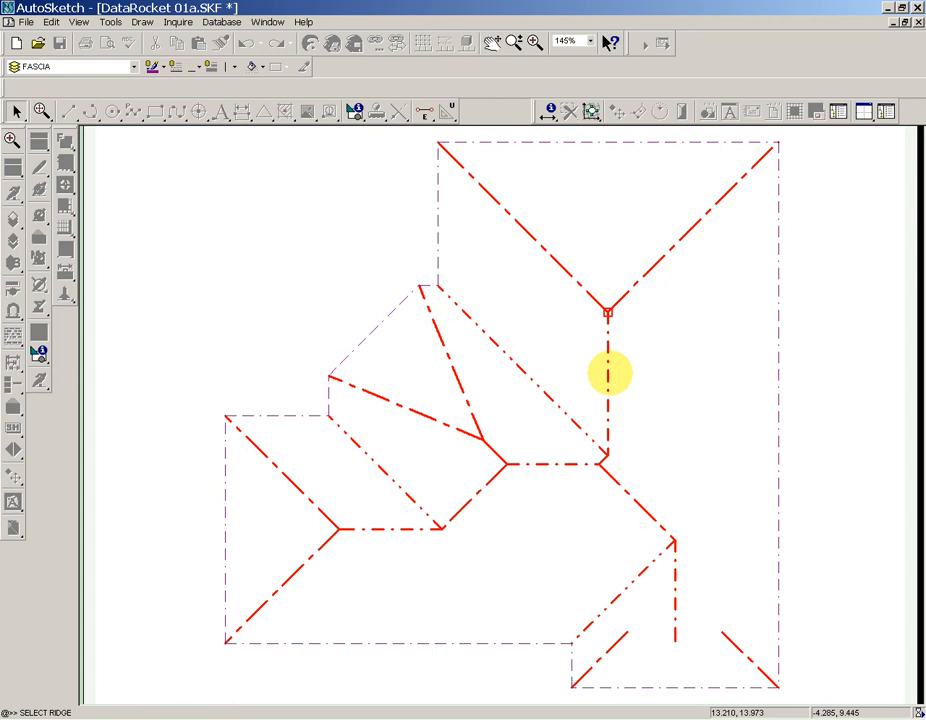
{"action": "left_click", "coordinate": [609, 374]}
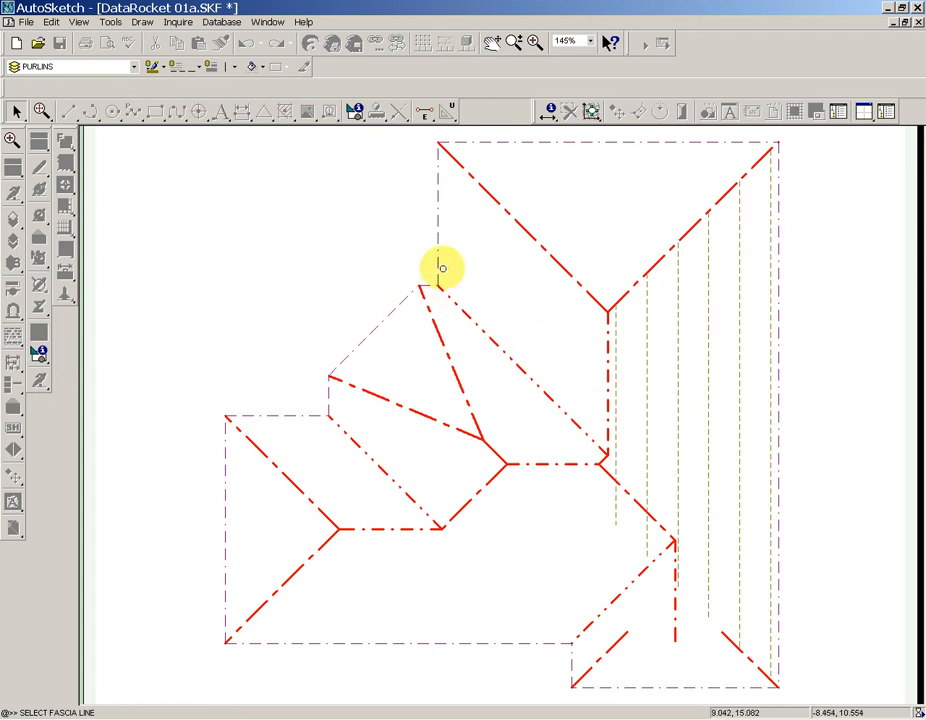
{"action": "left_click", "coordinate": [440, 268]}
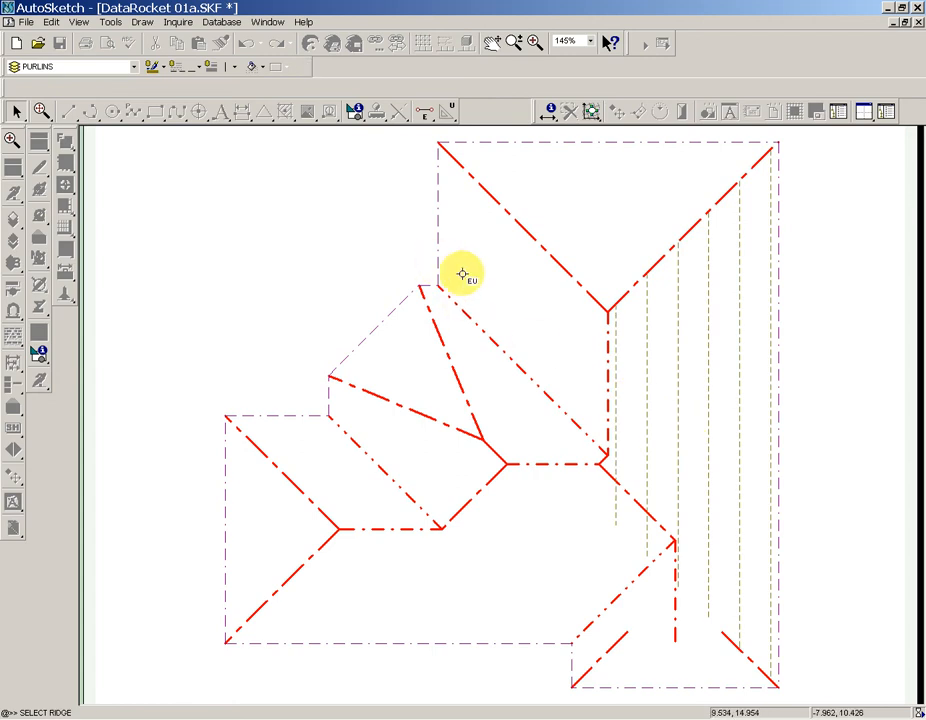
{"action": "left_click", "coordinate": [608, 348]}
{"action": "left_click", "coordinate": [580, 141]}
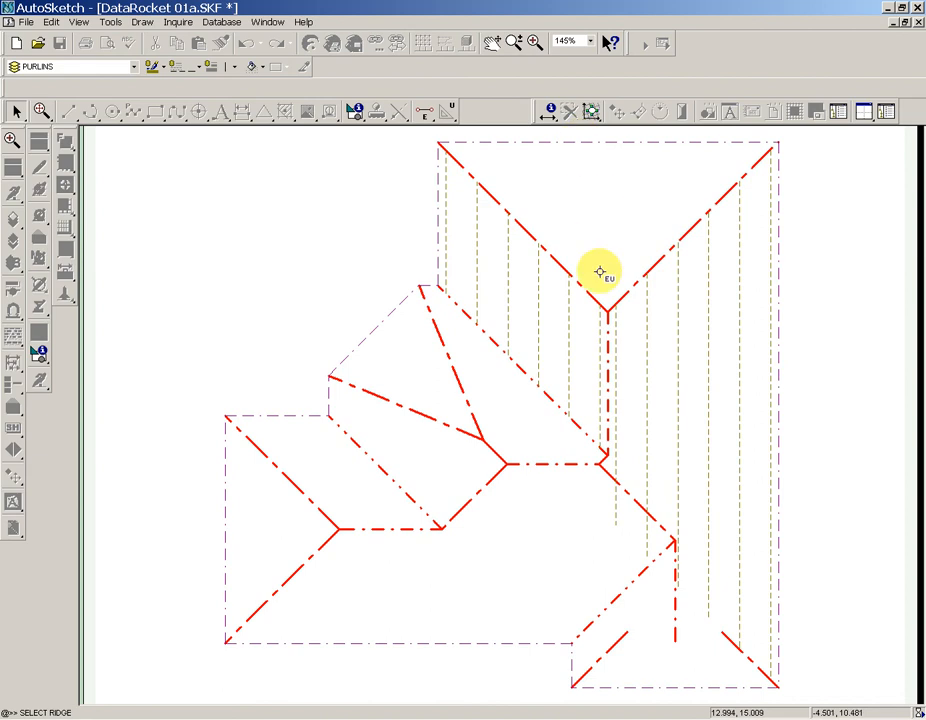
{"action": "left_click", "coordinate": [592, 300]}
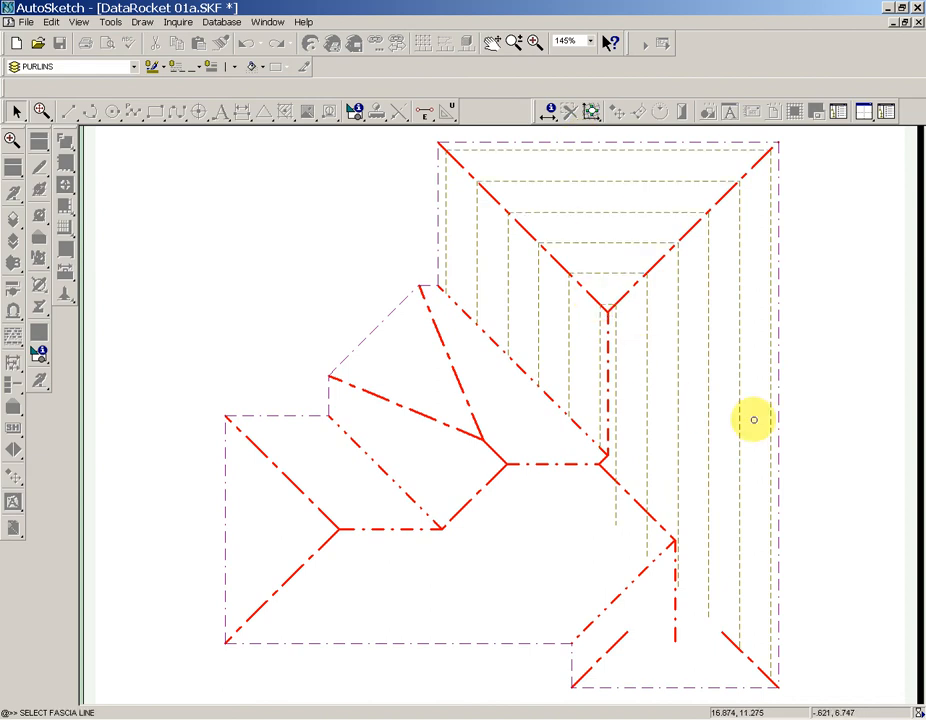
Generate purlins on the long south face up to the central ridge, and on the lower projection's hip end and west face
{"action": "left_click", "coordinate": [492, 643]}
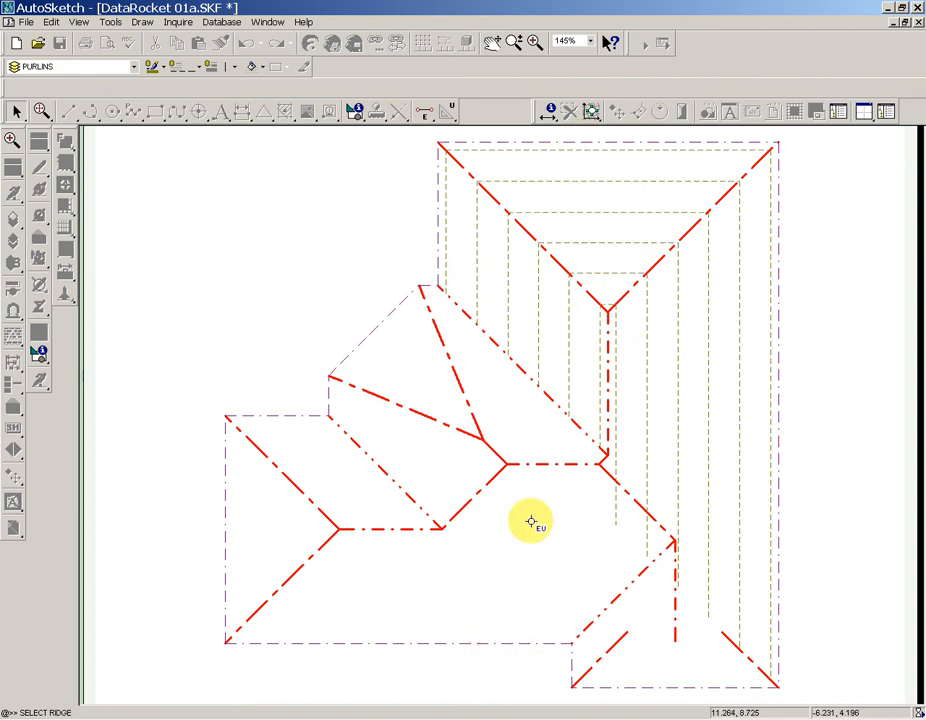
{"action": "left_click", "coordinate": [560, 466]}
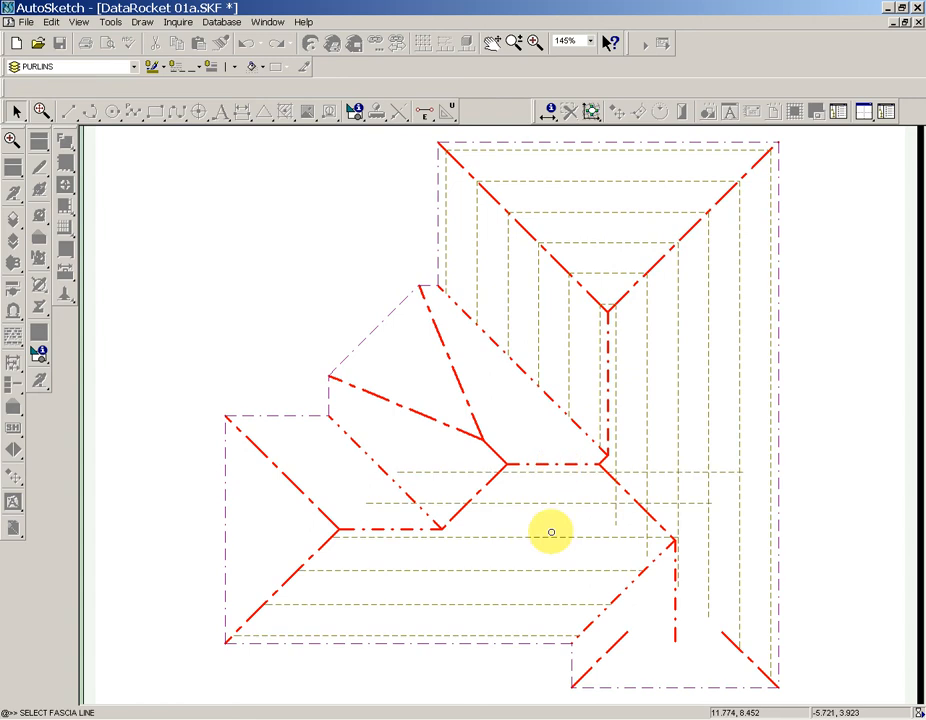
{"action": "left_click", "coordinate": [640, 688]}
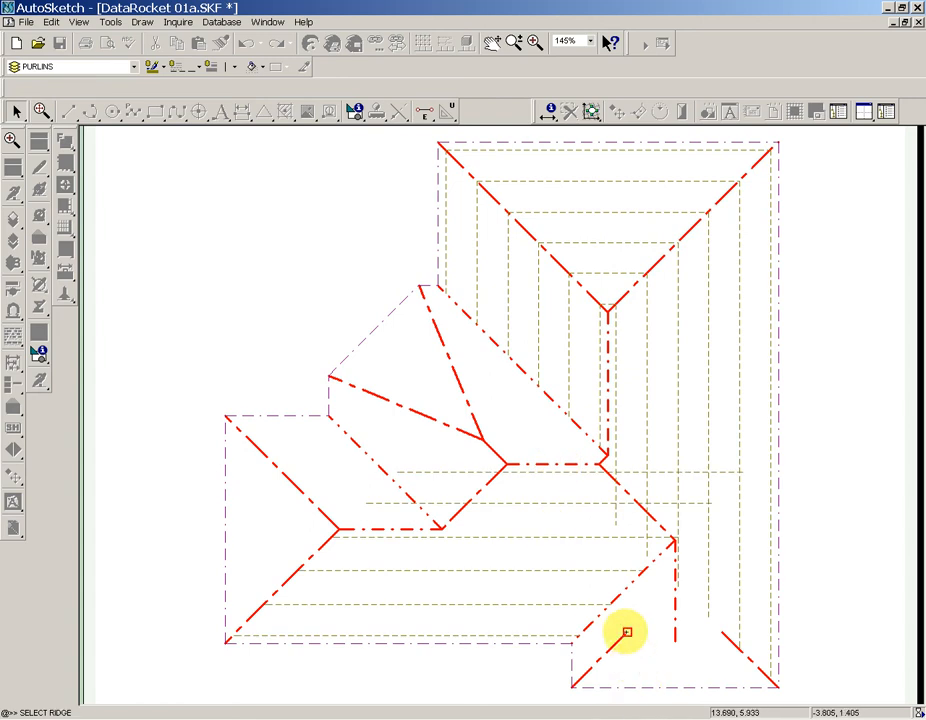
{"action": "left_click", "coordinate": [617, 641]}
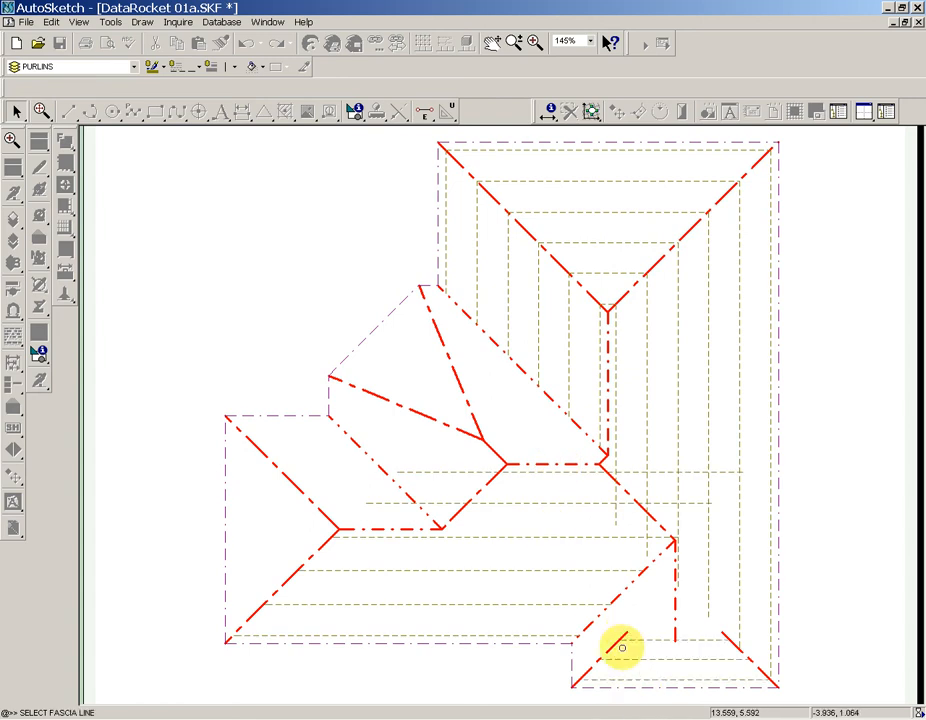
{"action": "left_click", "coordinate": [573, 665]}
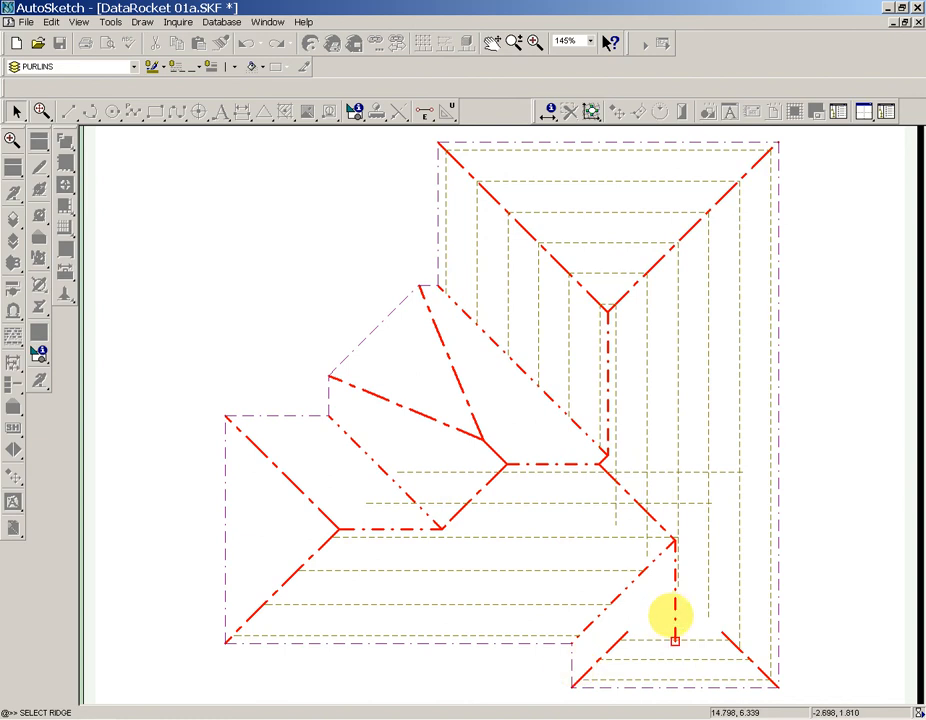
{"action": "left_click", "coordinate": [673, 615]}
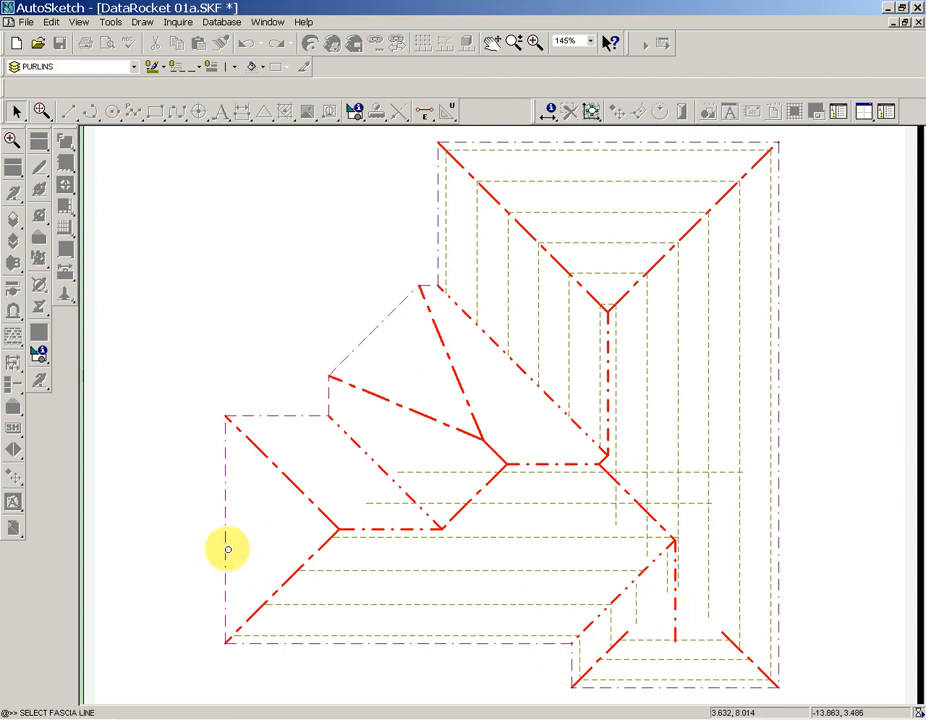
Generate purlins on the west wing's hip end and on its north face up to the wing's ridge
{"action": "left_click", "coordinate": [228, 549]}
{"action": "left_click", "coordinate": [339, 528]}
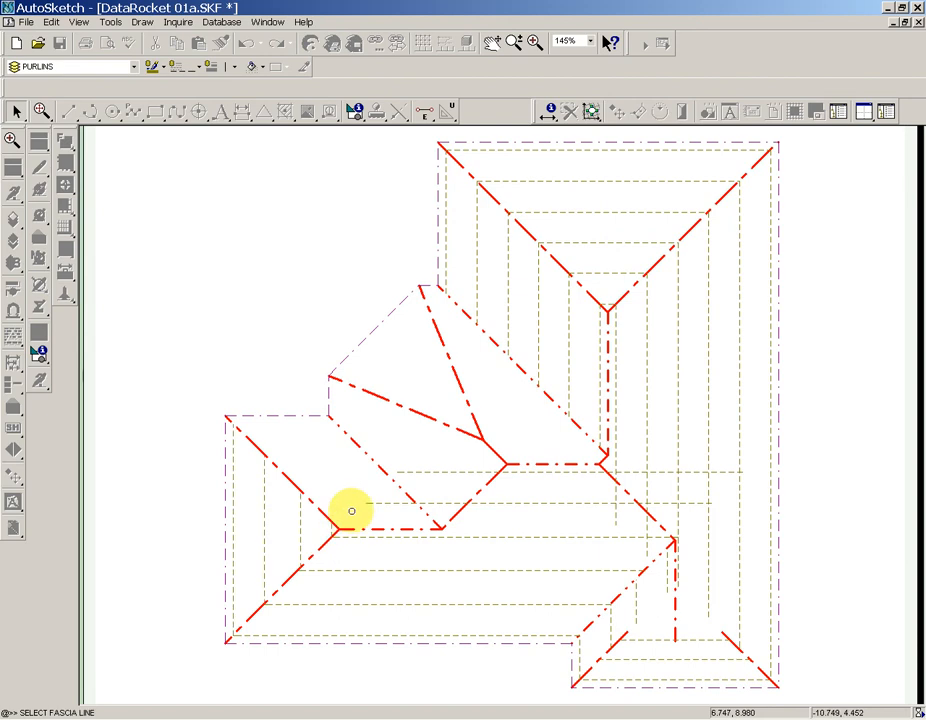
{"action": "left_click", "coordinate": [285, 416]}
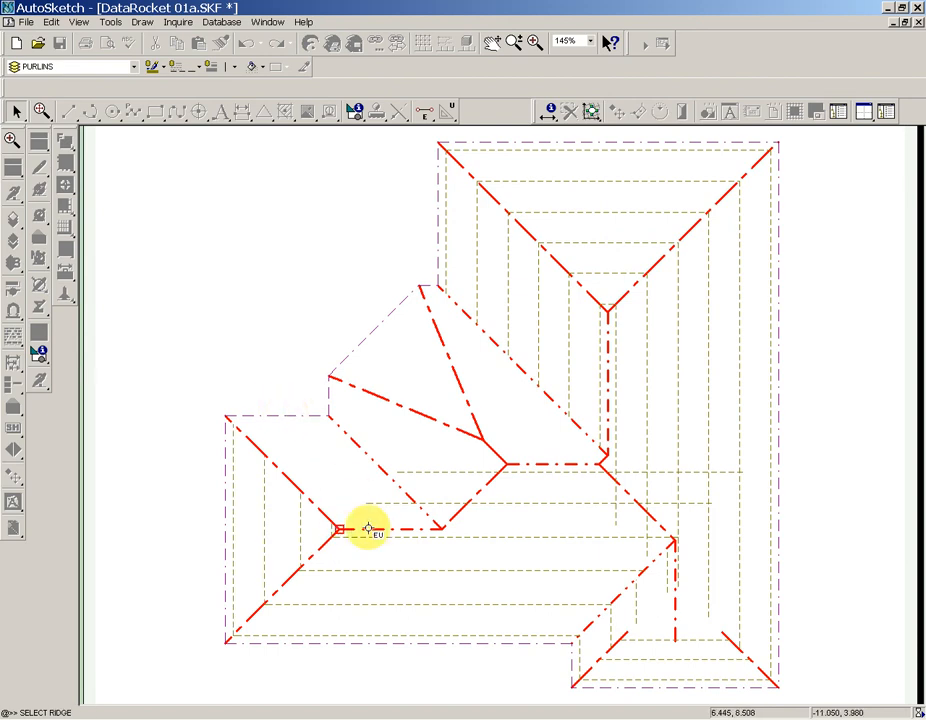
{"action": "left_click", "coordinate": [364, 527]}
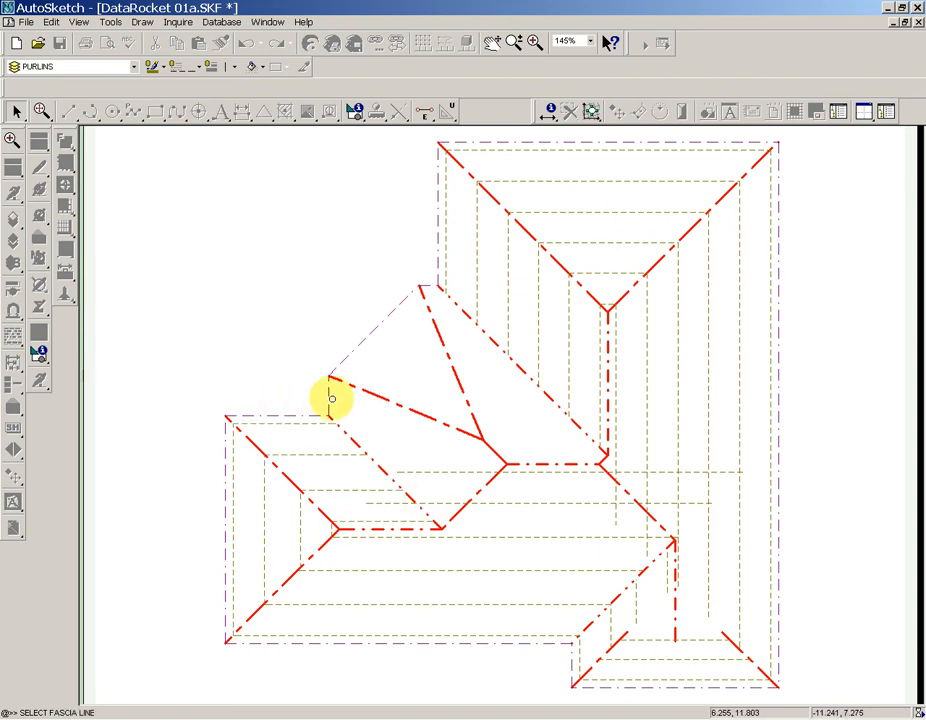
Generate purlins for the two short fascias beside the angled bay and for its diagonal fascia, finishing the batten layout
{"action": "left_click", "coordinate": [329, 399]}
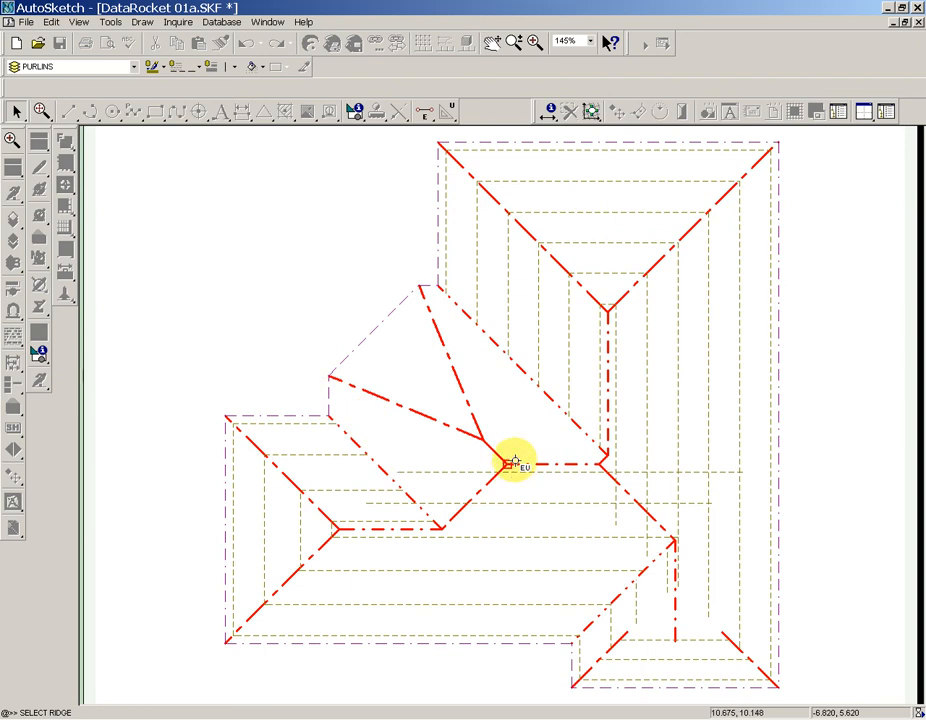
{"action": "left_click", "coordinate": [514, 462]}
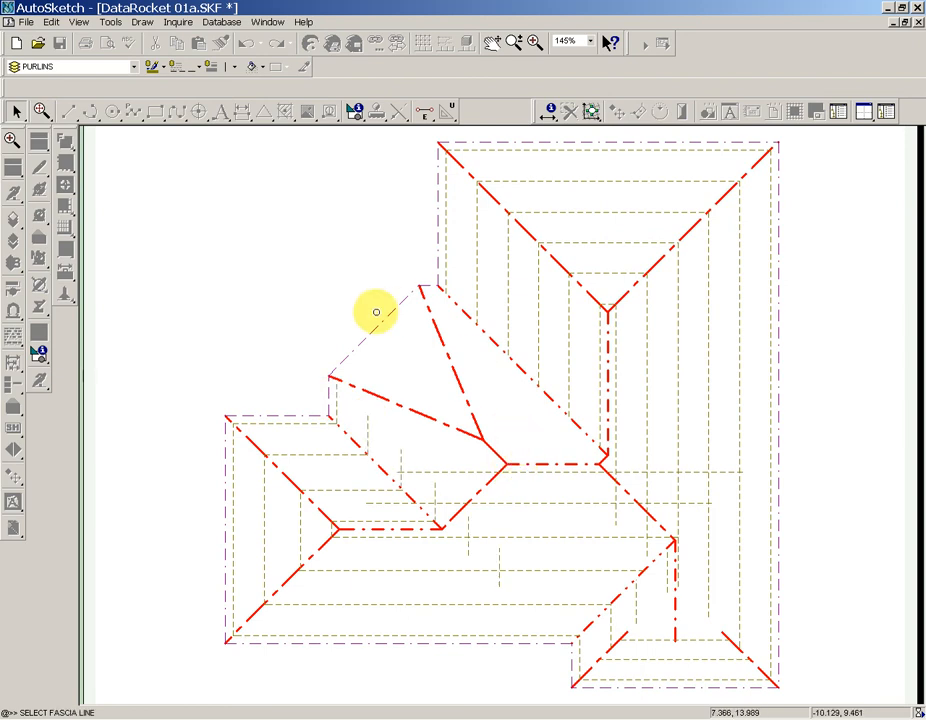
{"action": "left_click", "coordinate": [429, 283]}
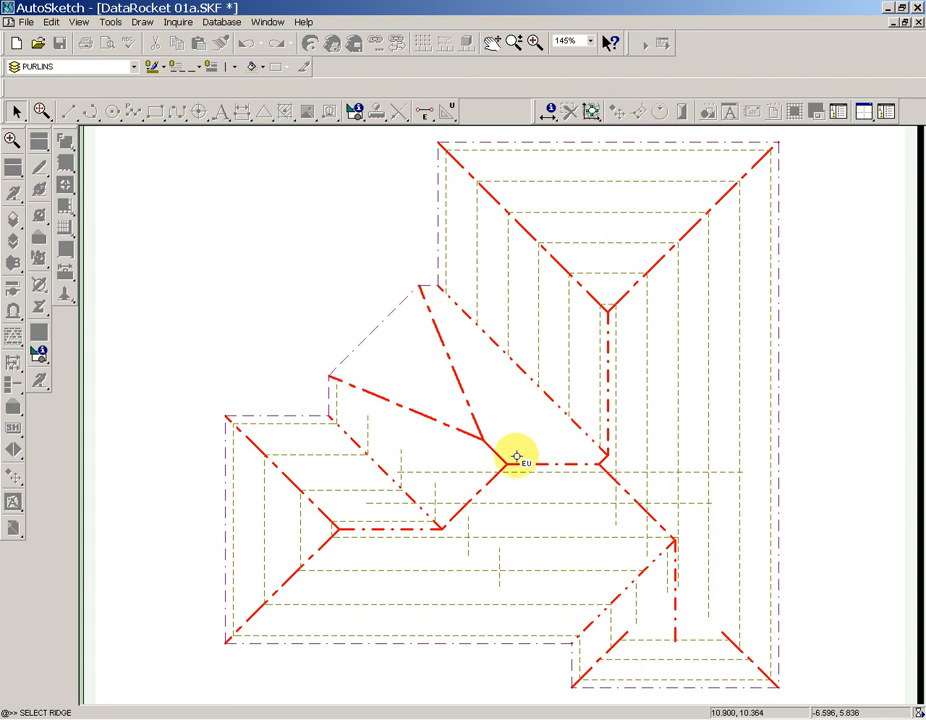
{"action": "left_click", "coordinate": [514, 464]}
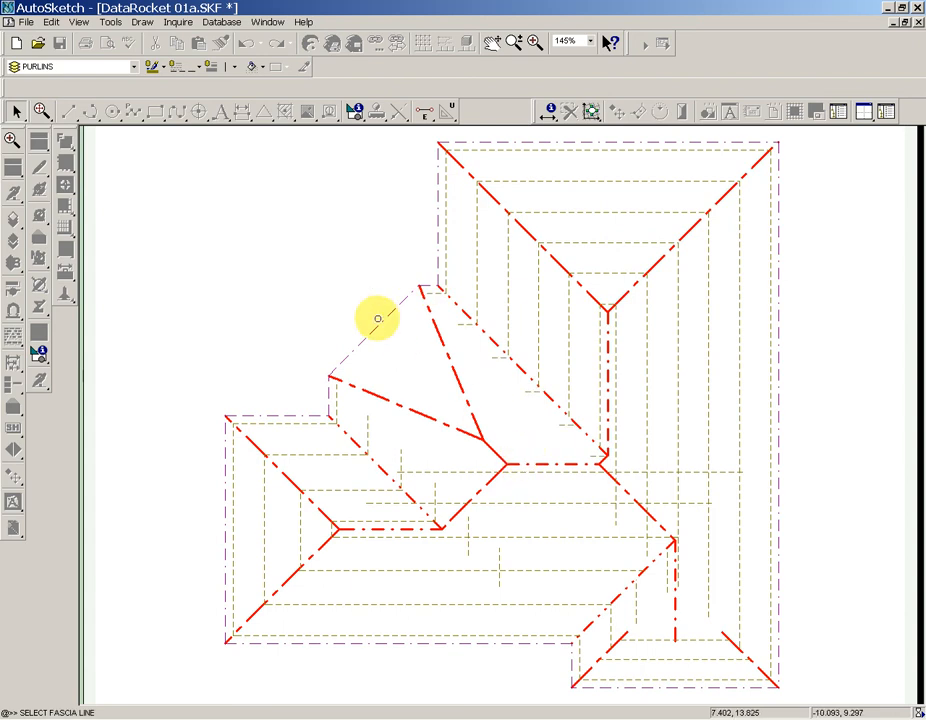
{"action": "left_click", "coordinate": [380, 321]}
{"action": "left_click", "coordinate": [480, 432]}
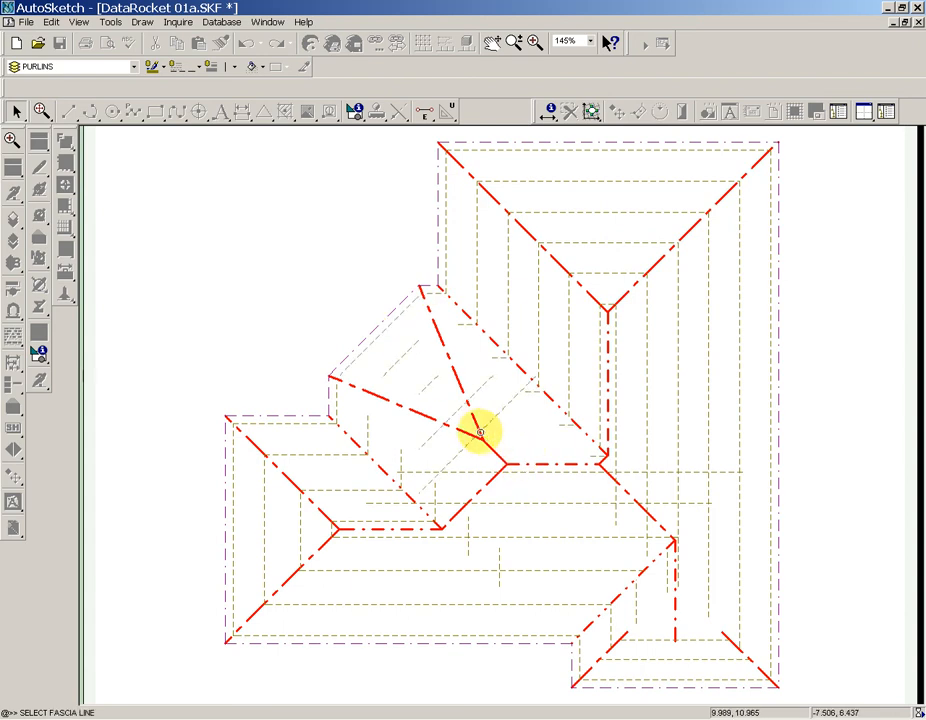
{"action": "key", "text": "Escape"}
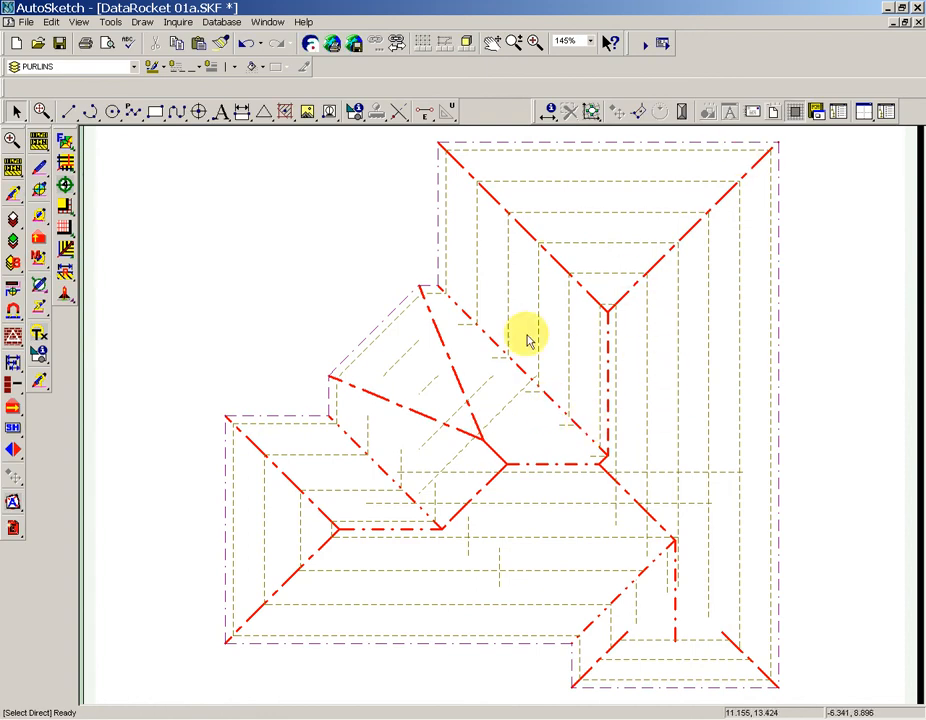
Use Trim Edge to fit the short horizontal and diagonal purlins to the angled bay's steeper hip line
{"action": "left_click", "coordinate": [399, 111]}
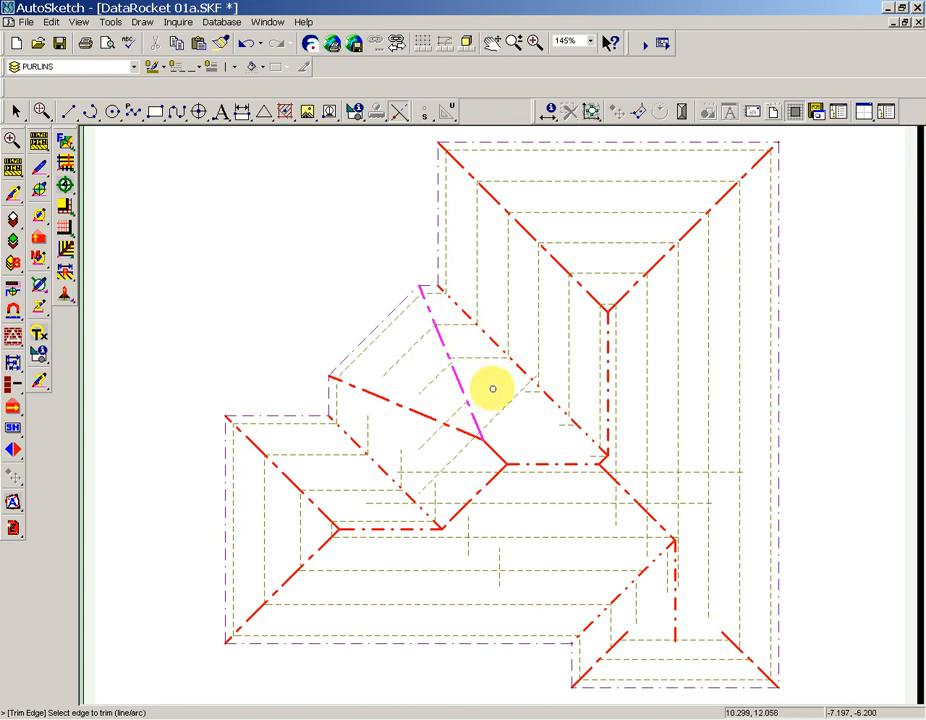
{"action": "left_click", "coordinate": [486, 414]}
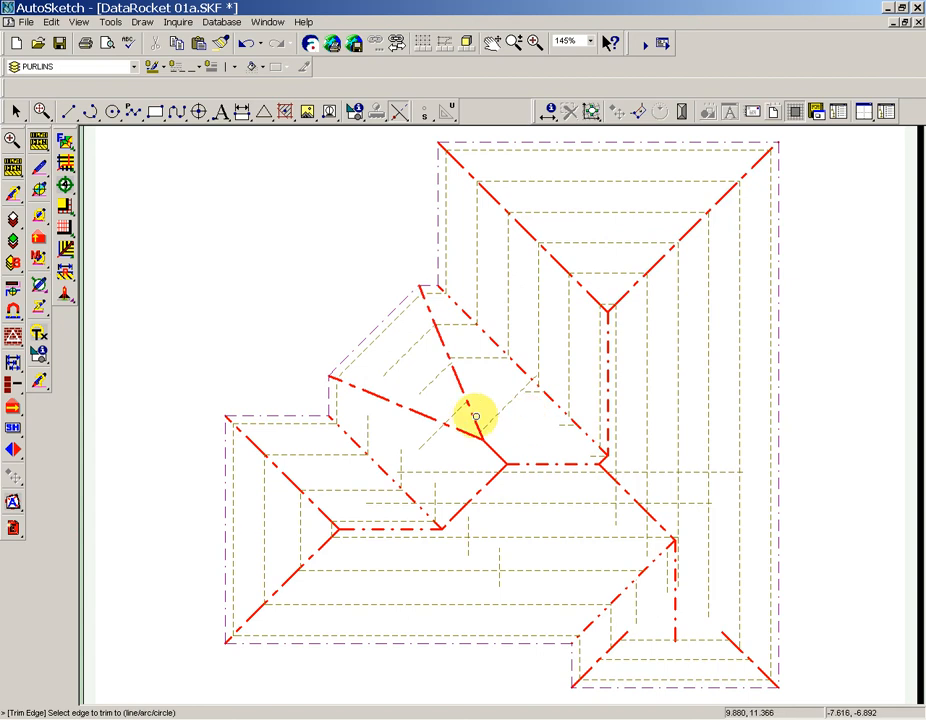
{"action": "left_click", "coordinate": [476, 416]}
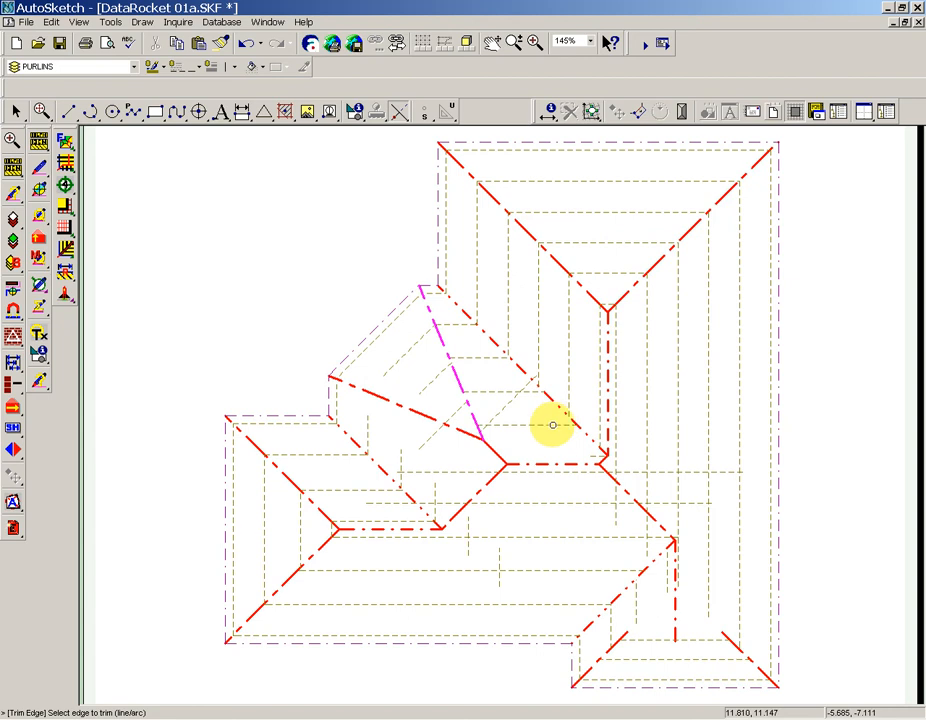
{"action": "key", "text": "Escape"}
{"action": "key", "text": "Escape"}
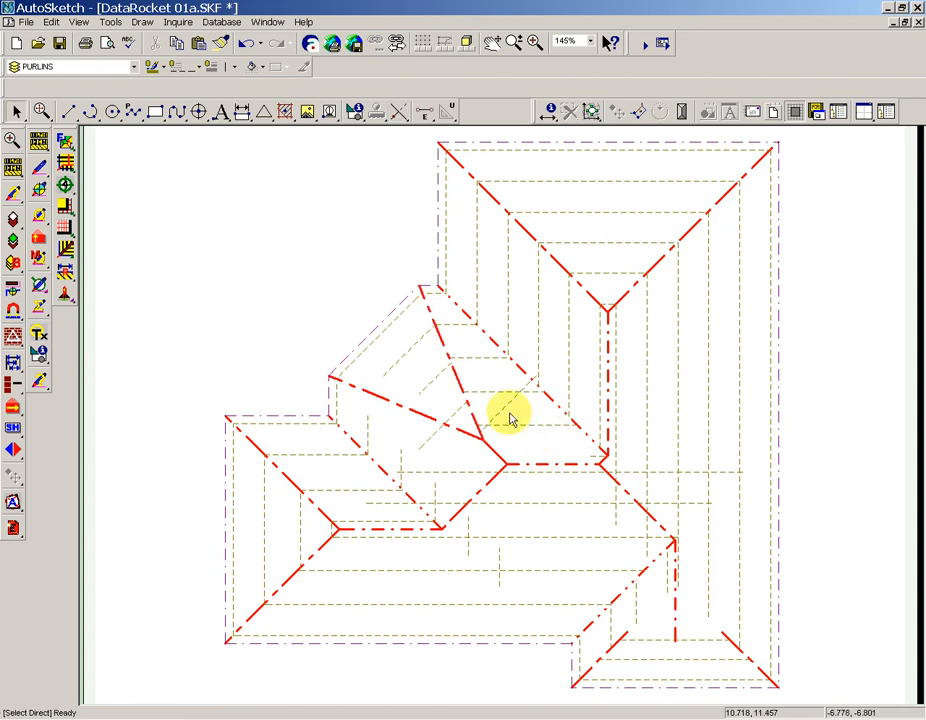
Delete the stray diagonal purlin outside the angled bay and trim the diagonal and vertical purlins to the bay's lower hip with Trim Edge
{"action": "left_click", "coordinate": [506, 410]}
{"action": "key", "text": "Escape"}
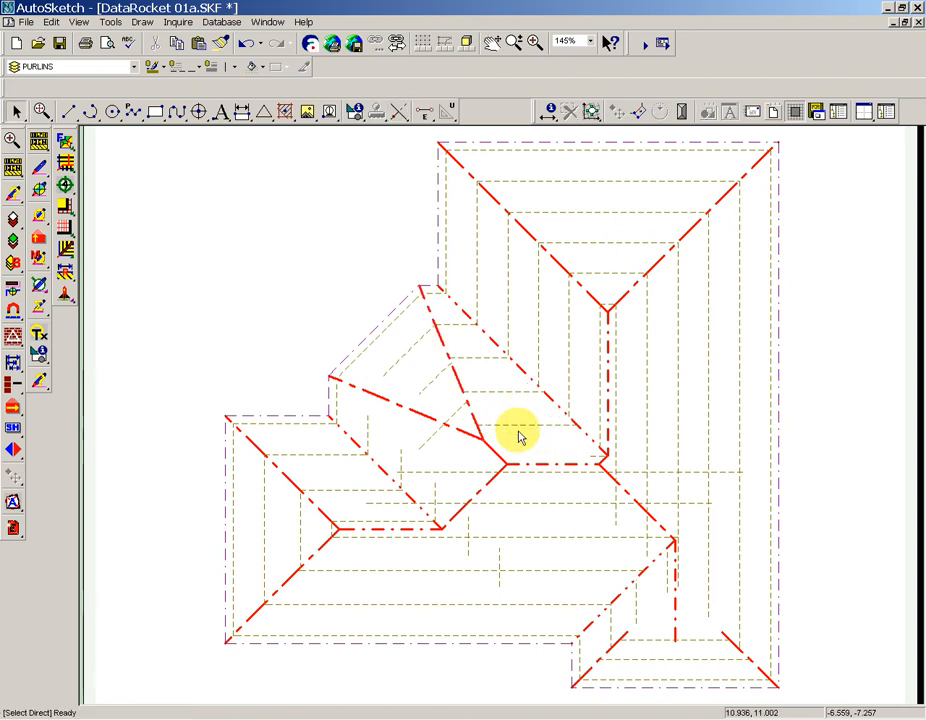
{"action": "scroll", "coordinate": [541, 459], "scroll_direction": "up", "scroll_amount": 2}
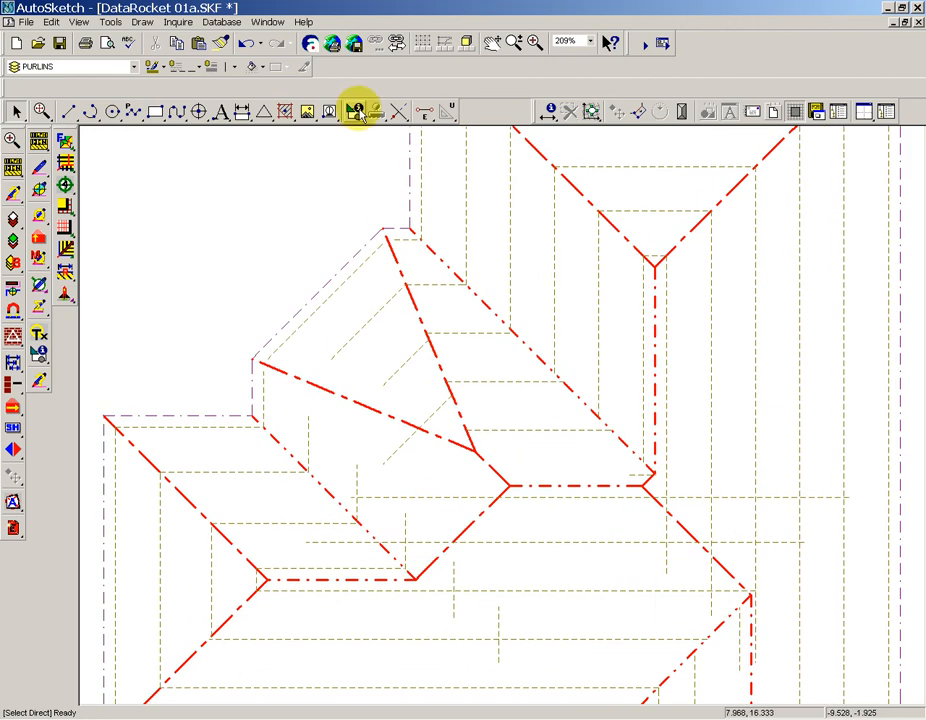
{"action": "left_click", "coordinate": [399, 113]}
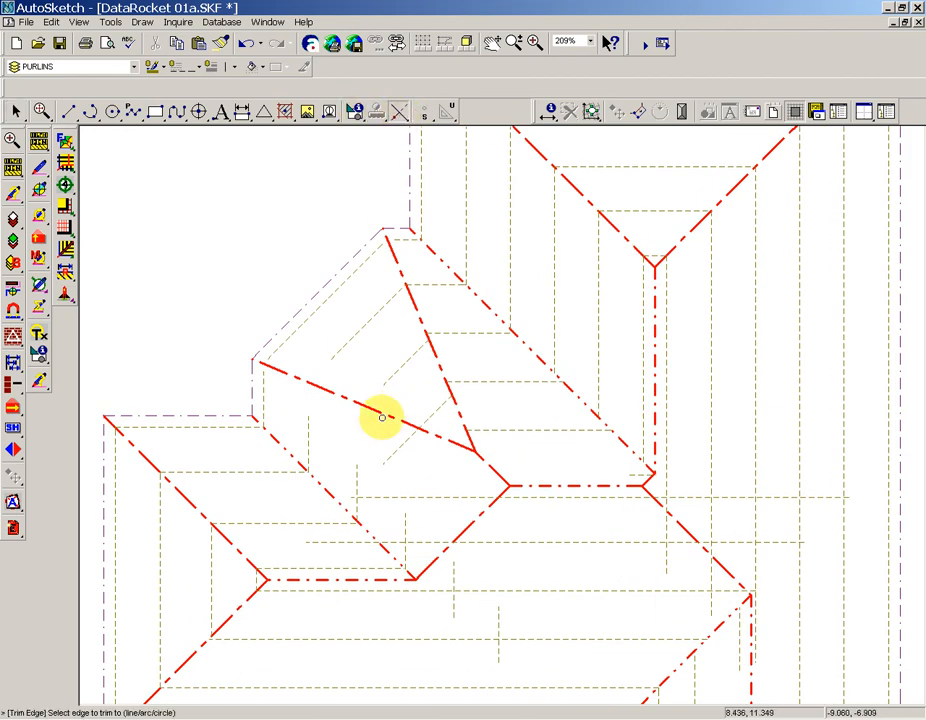
{"action": "left_click", "coordinate": [382, 412]}
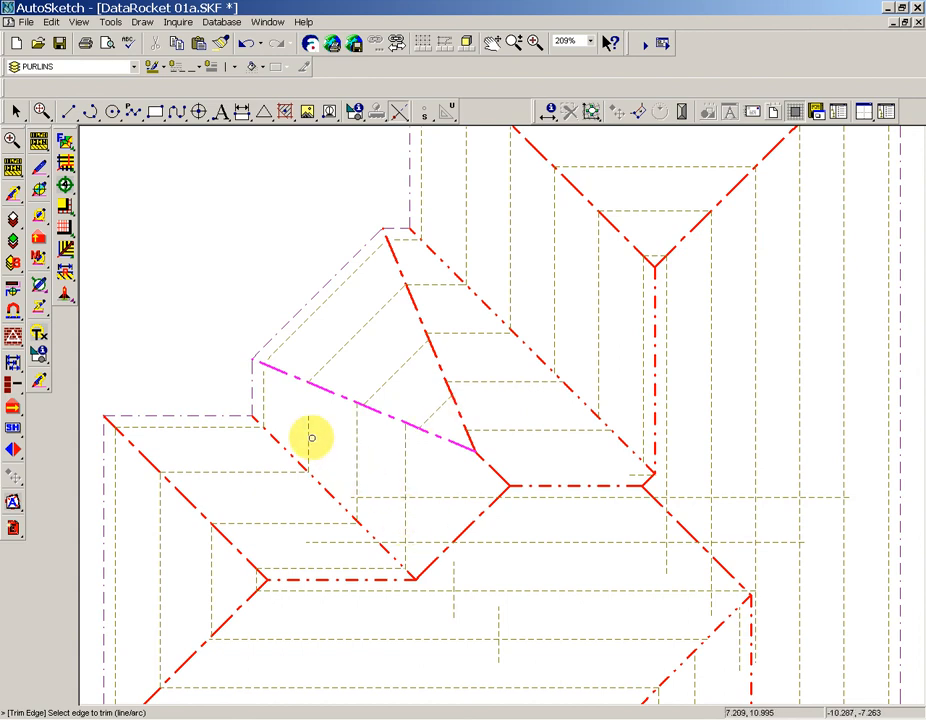
Trim the uppermost horizontal purlin to the short hip below the bay's apex, and the two long horizontal purlins to the adjoining southwest hip
{"action": "left_click", "coordinate": [490, 470]}
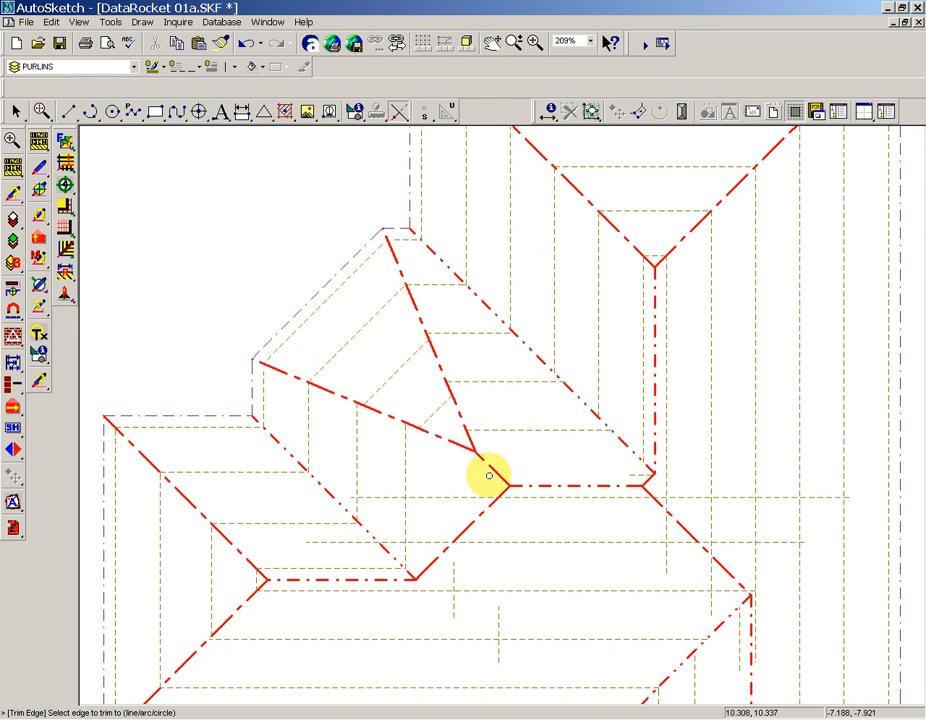
{"action": "left_click", "coordinate": [628, 471]}
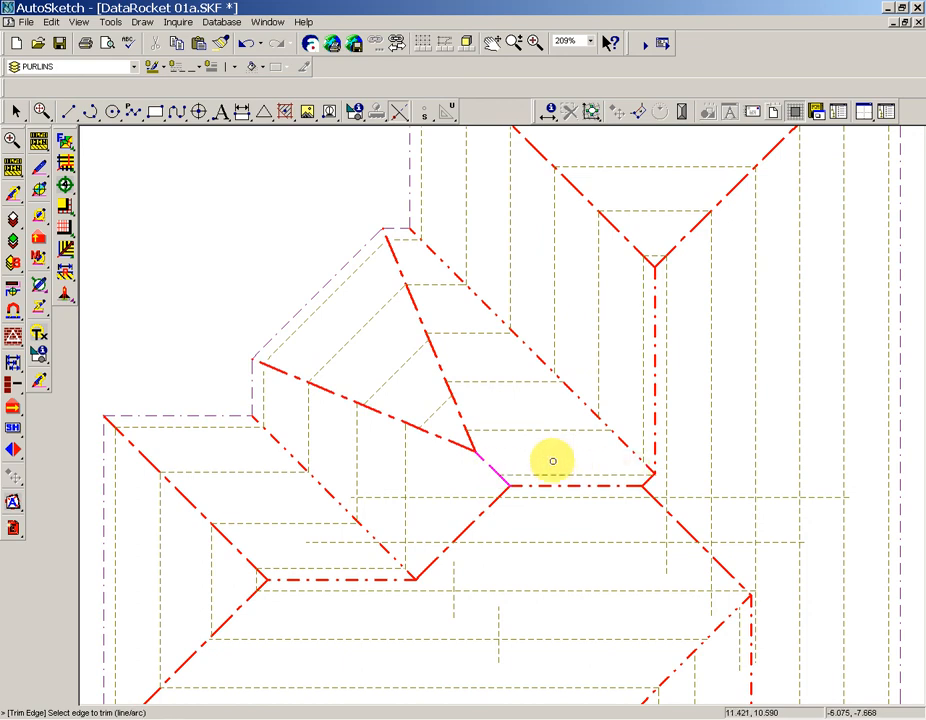
{"action": "left_click", "coordinate": [471, 519]}
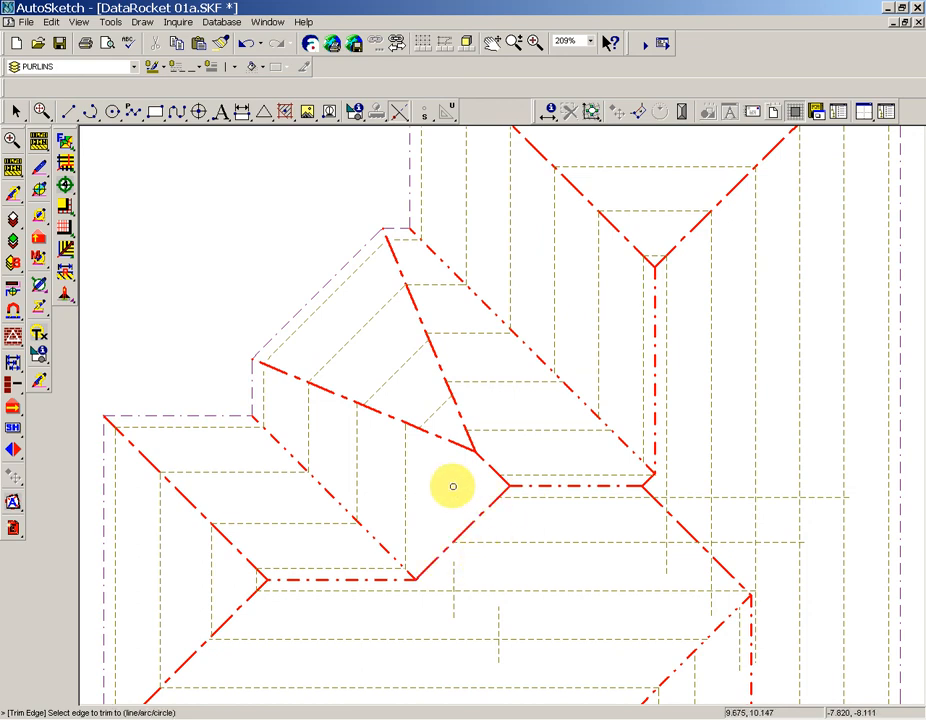
{"action": "key", "text": "Escape"}
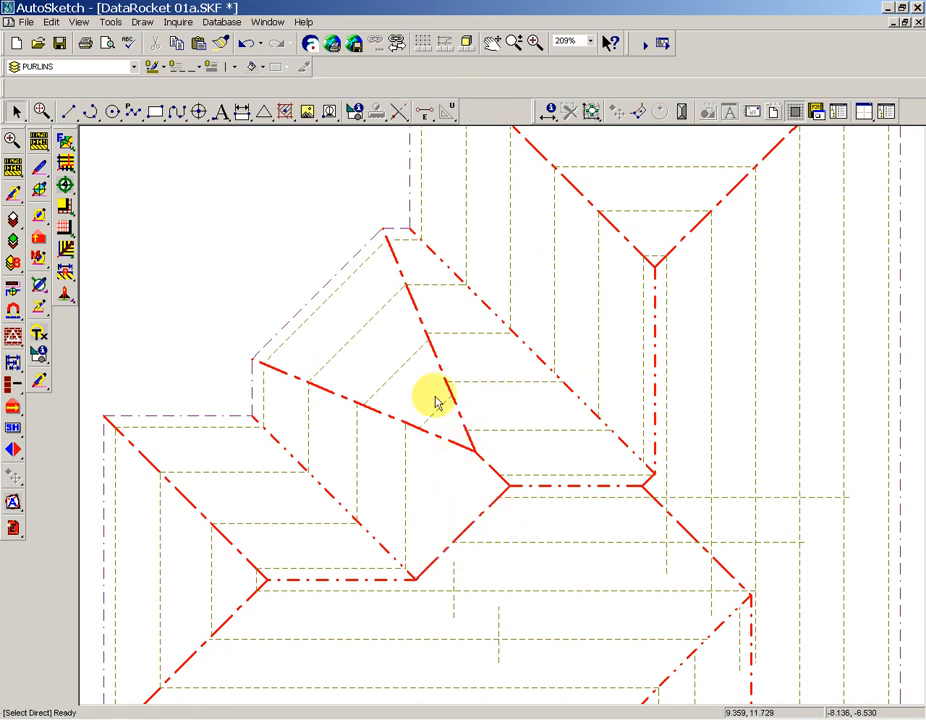
Extend the last vertical purlin beside the bay up to the short hip and trim the vertical purlins' lower ends to the southwest hip
{"action": "left_click", "coordinate": [399, 111]}
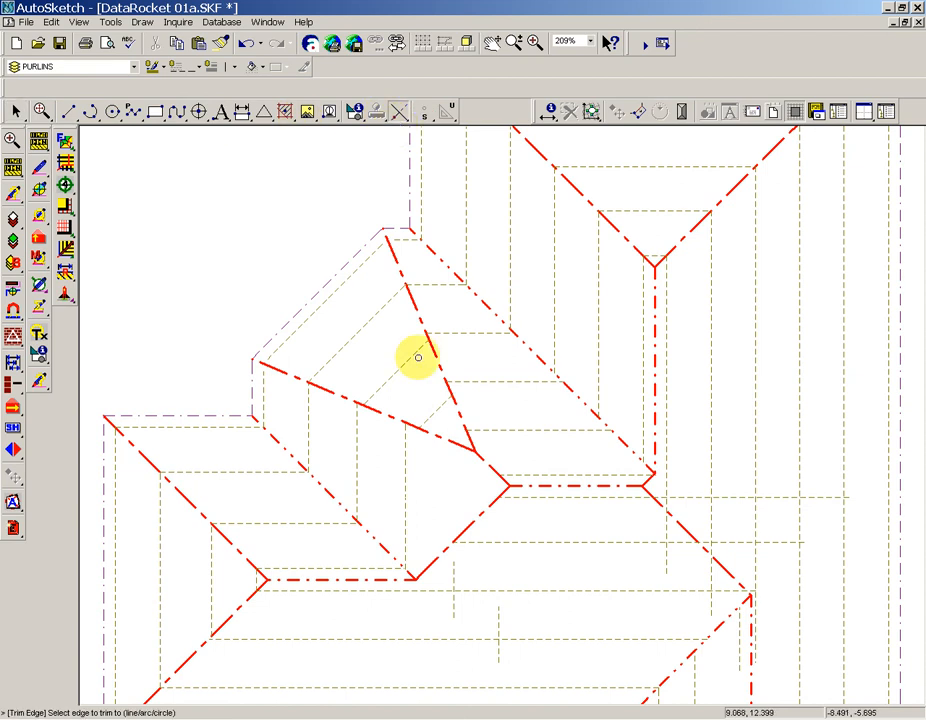
{"action": "left_click", "coordinate": [446, 439]}
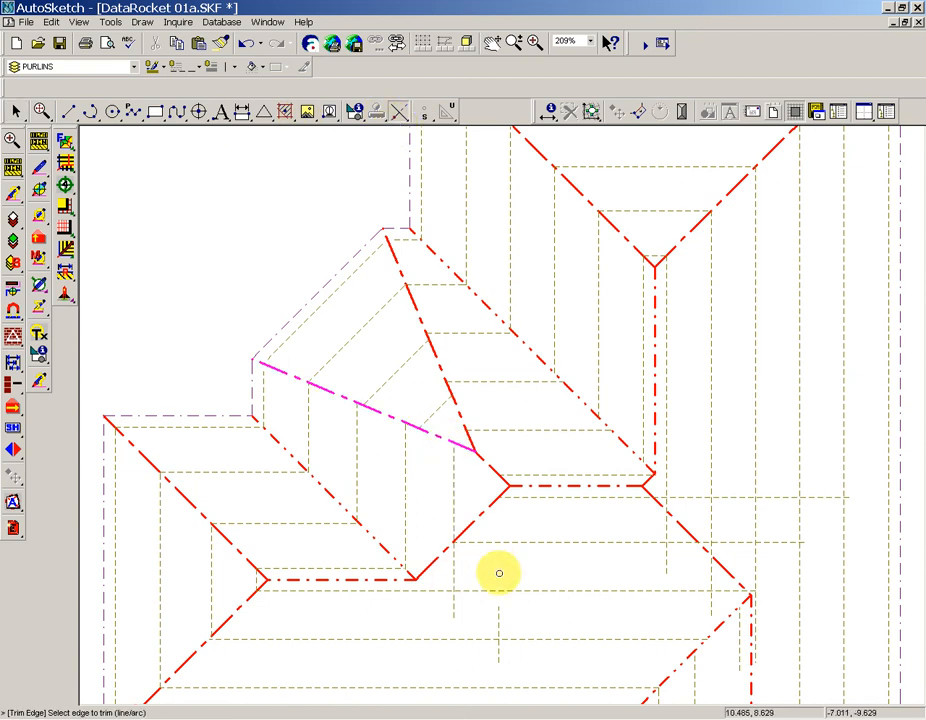
{"action": "left_click", "coordinate": [500, 465]}
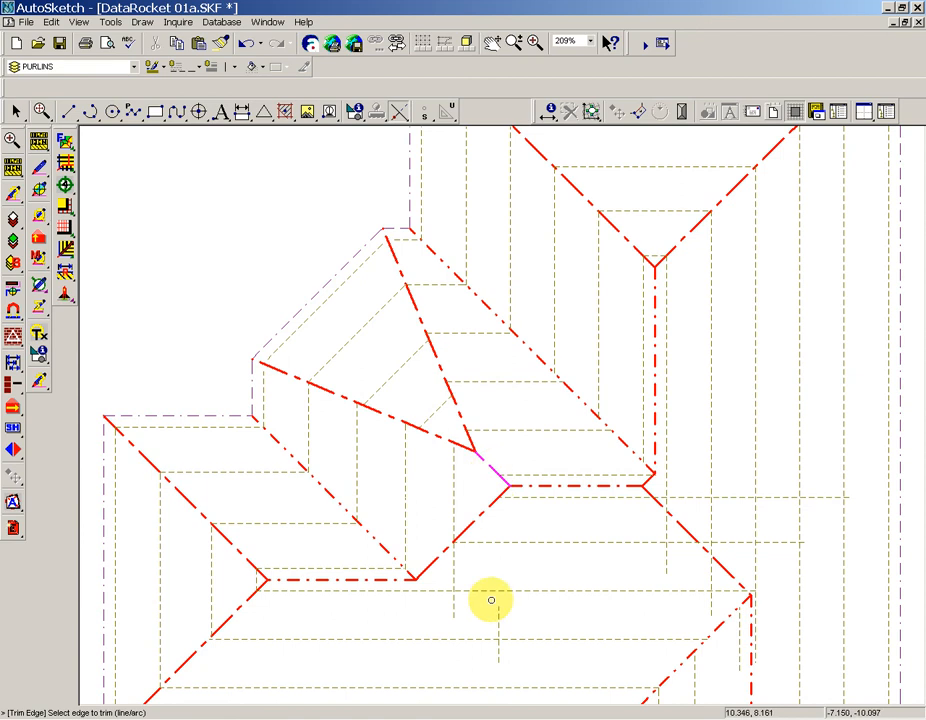
{"action": "left_click", "coordinate": [498, 610]}
{"action": "key", "text": "Escape"}
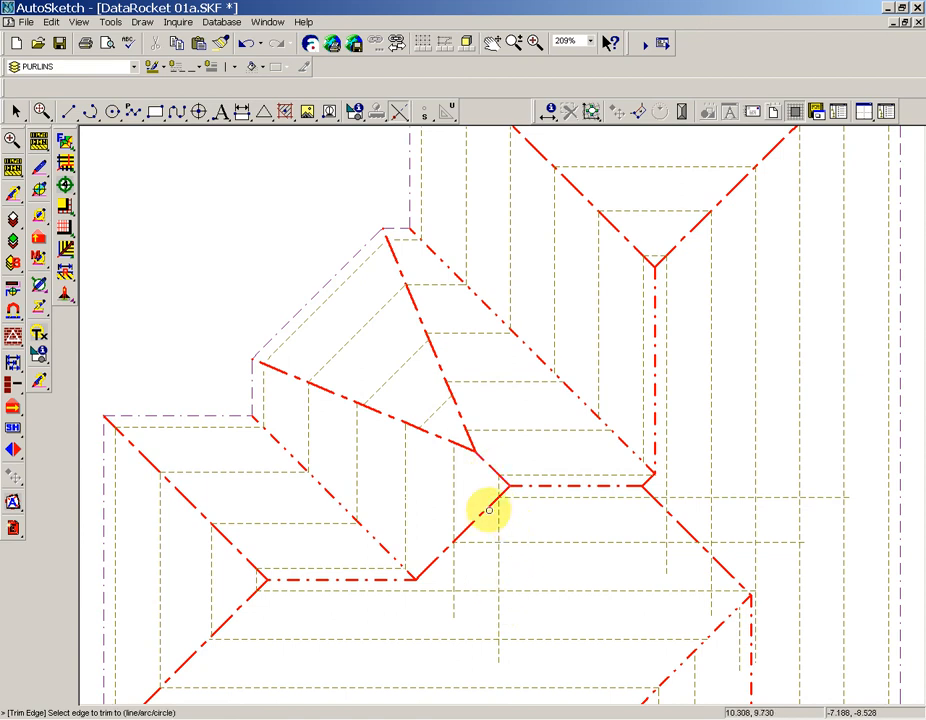
{"action": "left_click", "coordinate": [488, 505]}
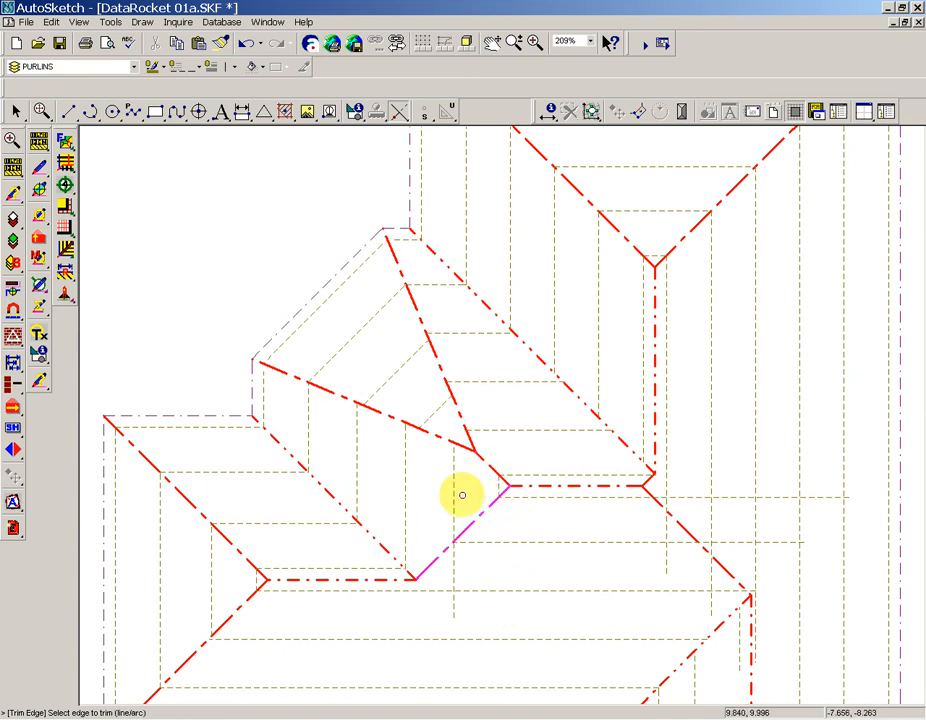
Trim the overshooting horizontal and vertical purlins to the diagonal hip running southeast from the central ridge
{"action": "left_click", "coordinate": [510, 554]}
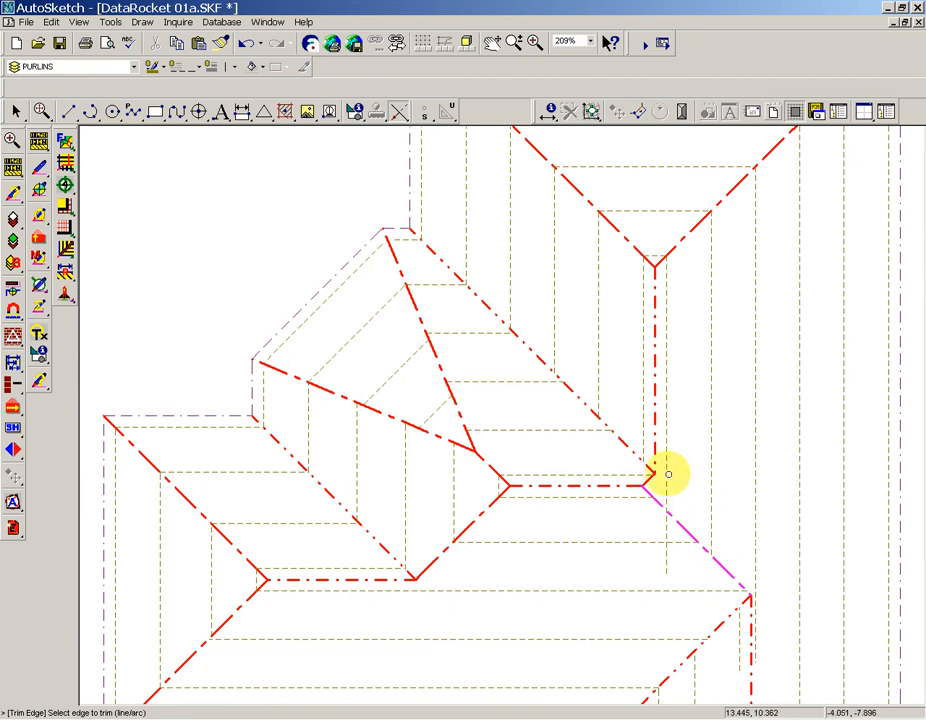
{"action": "key", "text": "Escape"}
{"action": "scroll", "coordinate": [680, 471], "scroll_direction": "down", "scroll_amount": 3}
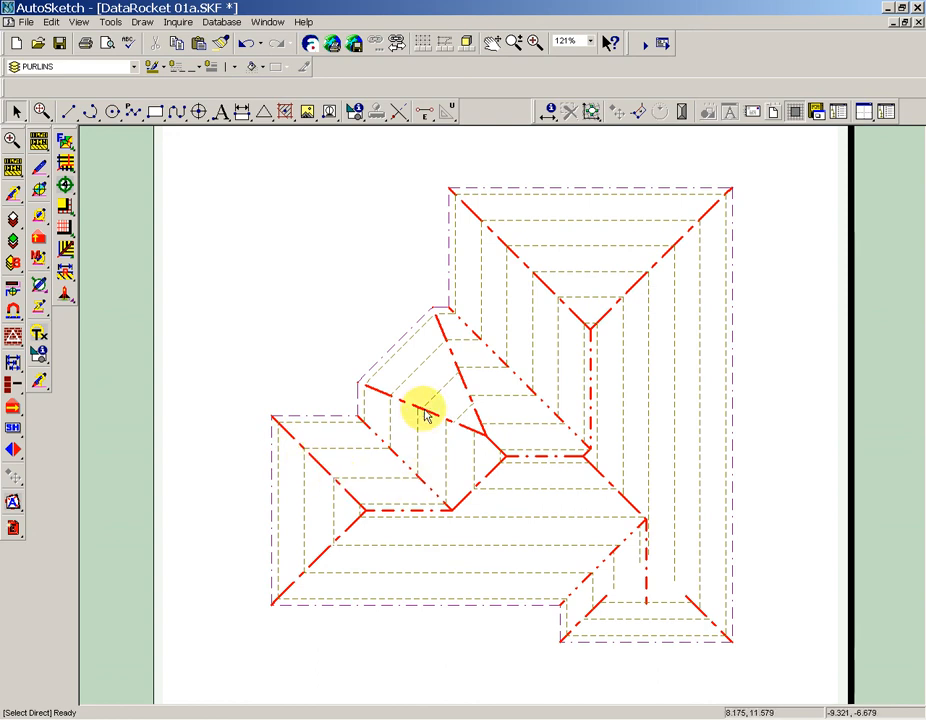
Insert double-offset purlins at .100 m on both sides of every valley, letting the tool find the valleys
{"action": "left_click", "coordinate": [64, 163]}
{"action": "left_click", "coordinate": [134, 165]}
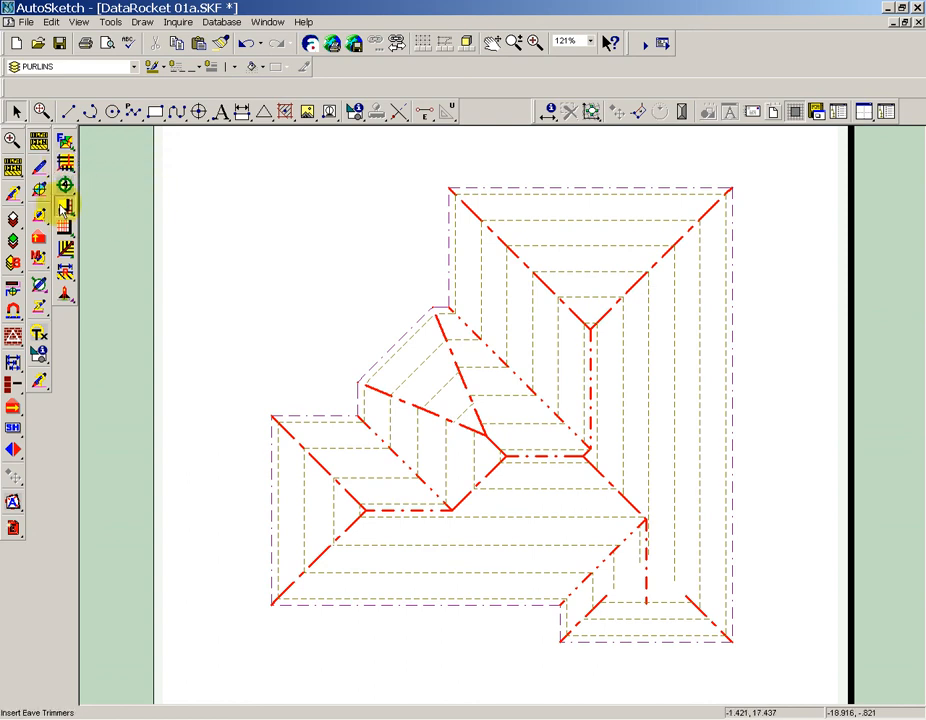
{"action": "left_click", "coordinate": [63, 208]}
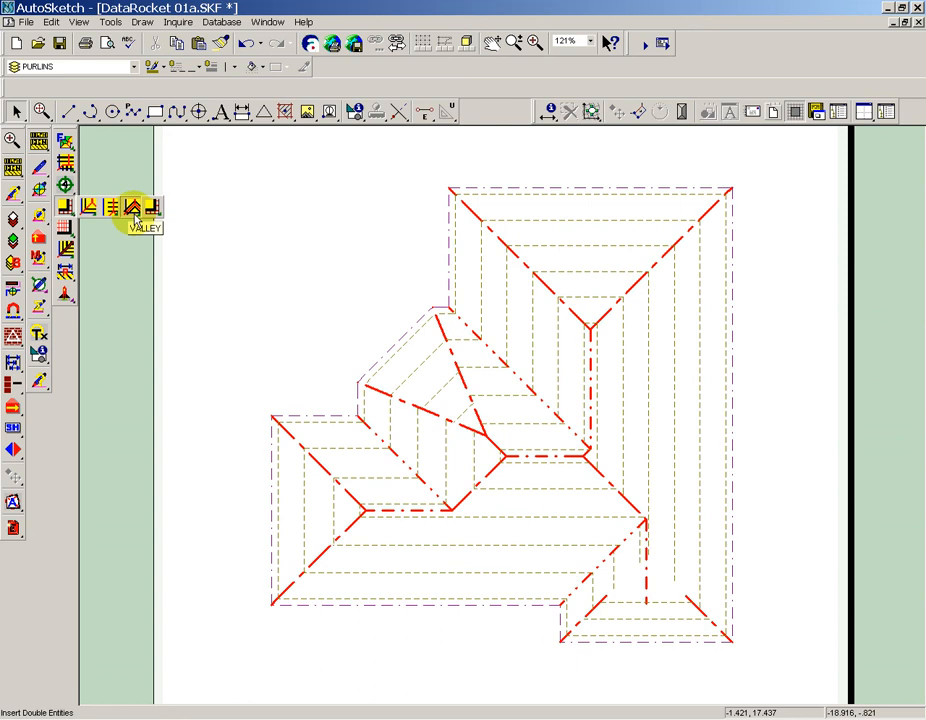
{"action": "left_click", "coordinate": [134, 212]}
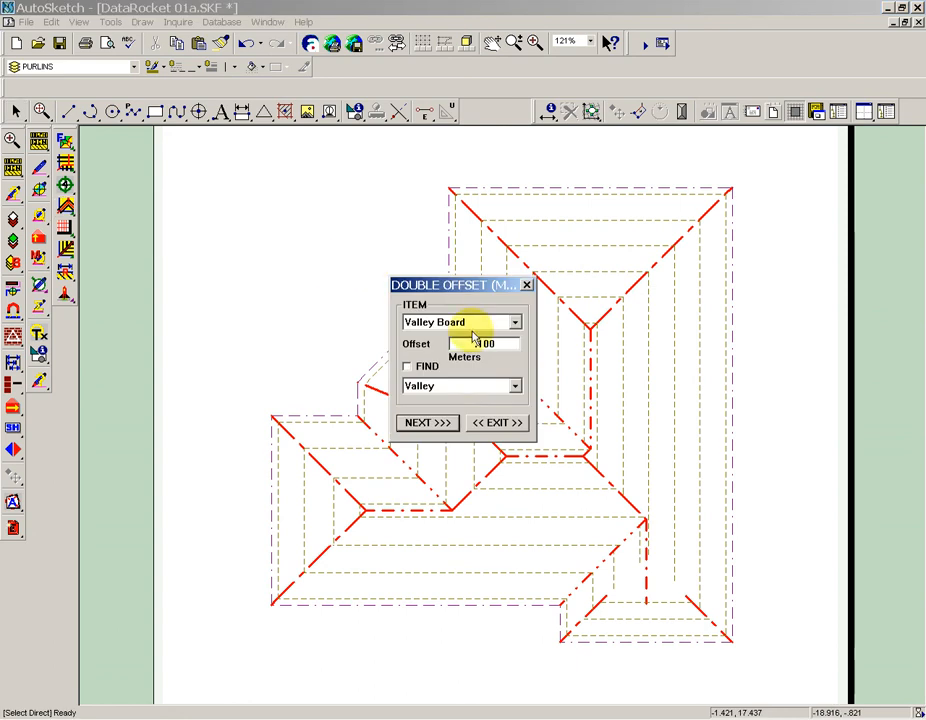
{"action": "left_click", "coordinate": [469, 323]}
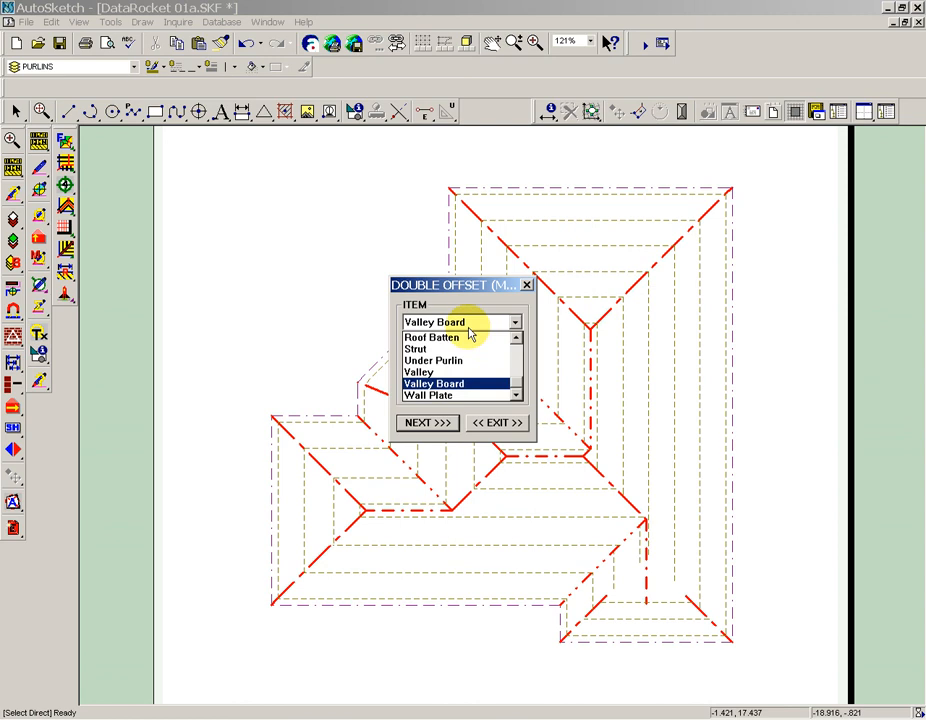
{"action": "left_click", "coordinate": [467, 325]}
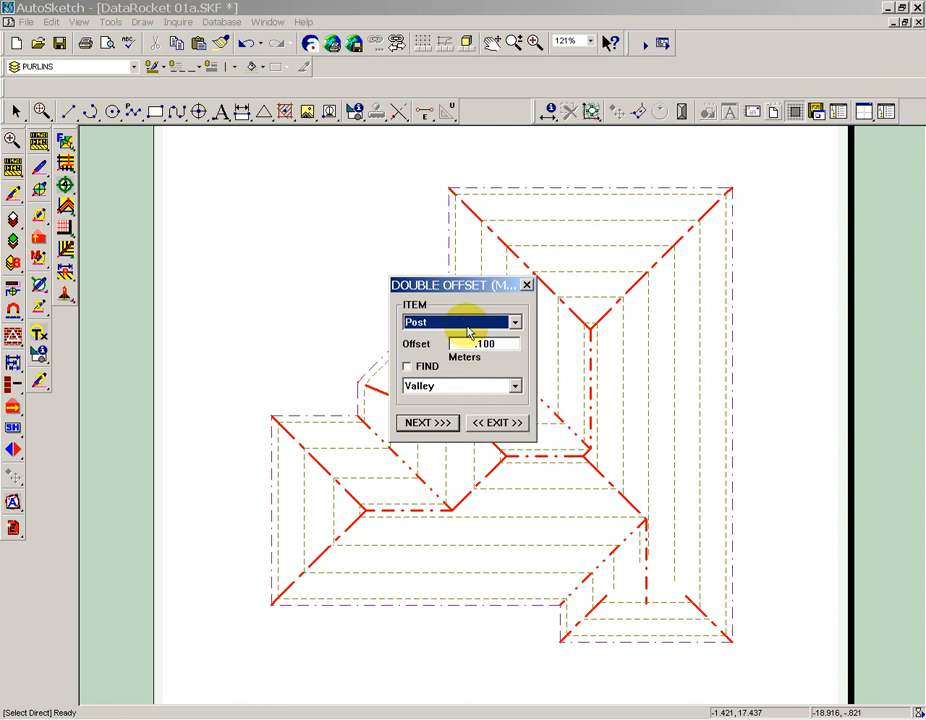
{"action": "left_click", "coordinate": [407, 366]}
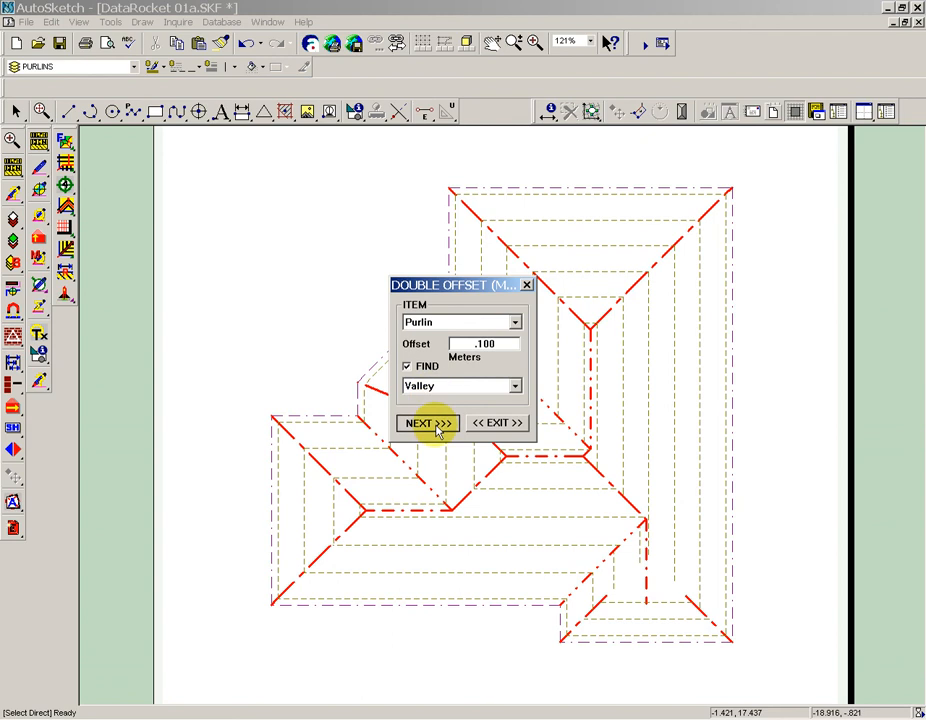
{"action": "left_click", "coordinate": [437, 428]}
Insert double-offset purlins at .100 m on both sides of every hip, and close the double offset tool
{"action": "left_click", "coordinate": [455, 386]}
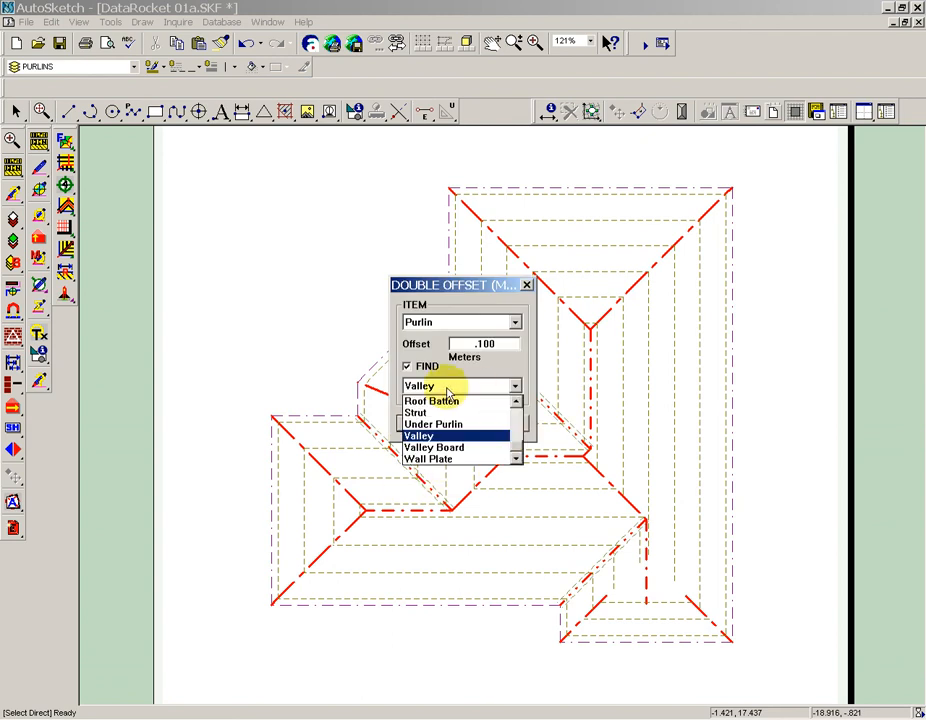
{"action": "key", "text": "h"}
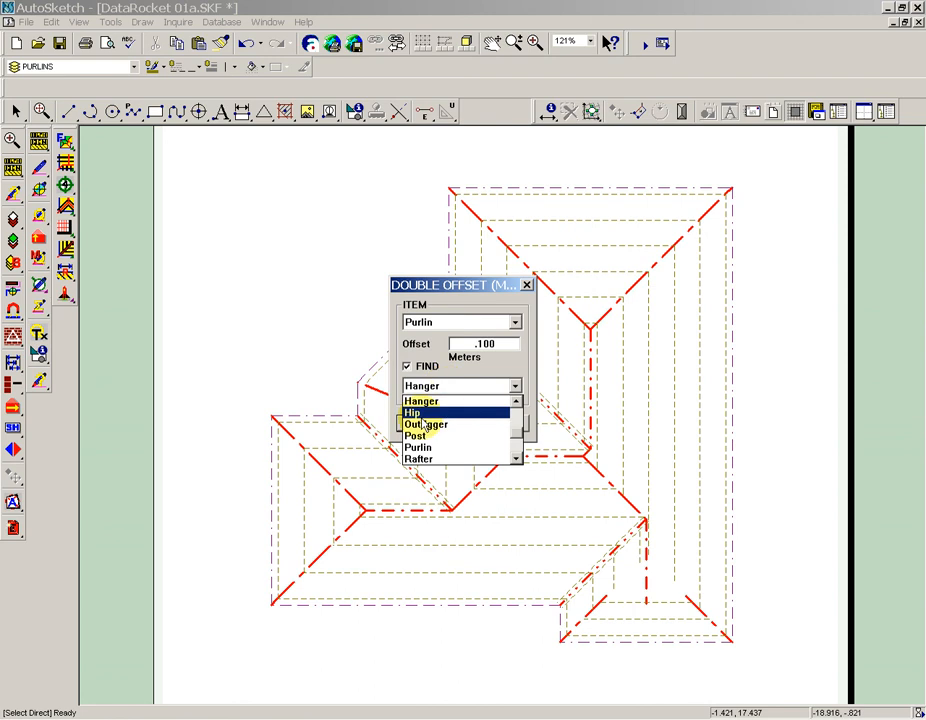
{"action": "left_click", "coordinate": [423, 413]}
{"action": "left_click", "coordinate": [421, 424]}
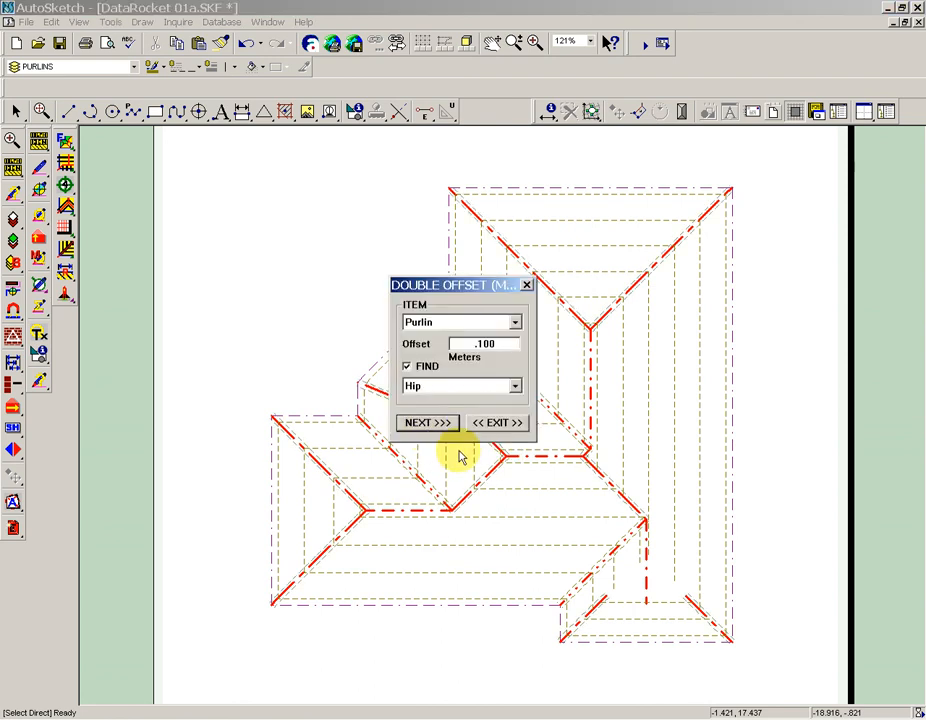
{"action": "left_click", "coordinate": [505, 423]}
Trim the angled bay's diagonal purlins at both ends to the offset purlins running along its two hips
{"action": "scroll", "coordinate": [506, 492], "scroll_direction": "up", "scroll_amount": 1}
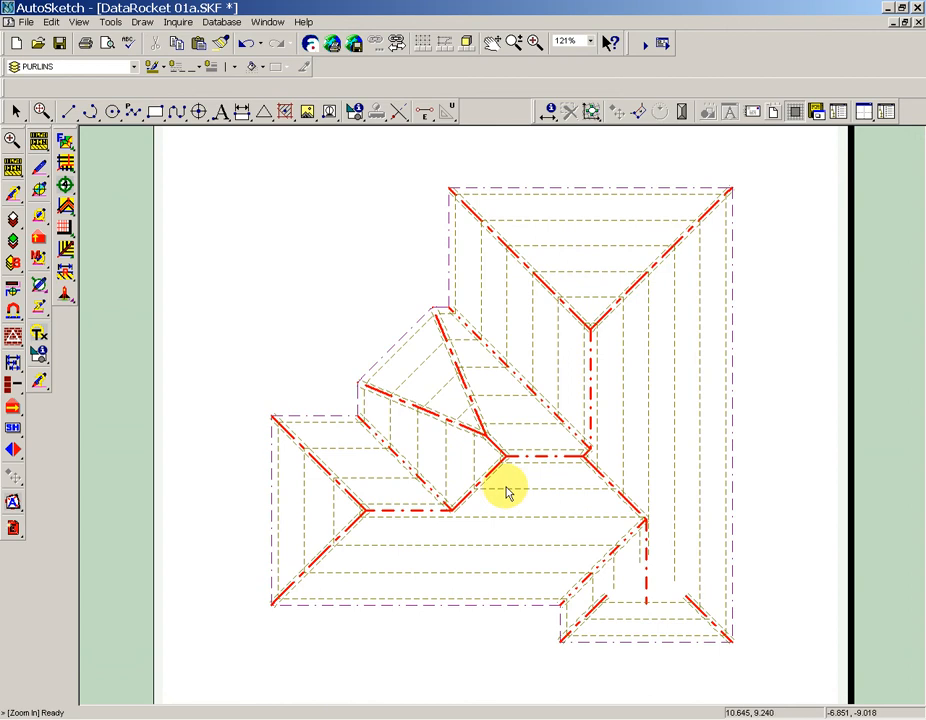
{"action": "mouse_move", "coordinate": [400, 438]}
{"action": "middle_mouse_down"}
{"action": "mouse_move", "coordinate": [590, 481]}
{"action": "mouse_move", "coordinate": [291, 384]}
{"action": "middle_mouse_up"}
{"action": "scroll", "coordinate": [588, 480], "scroll_direction": "up", "scroll_amount": 3}
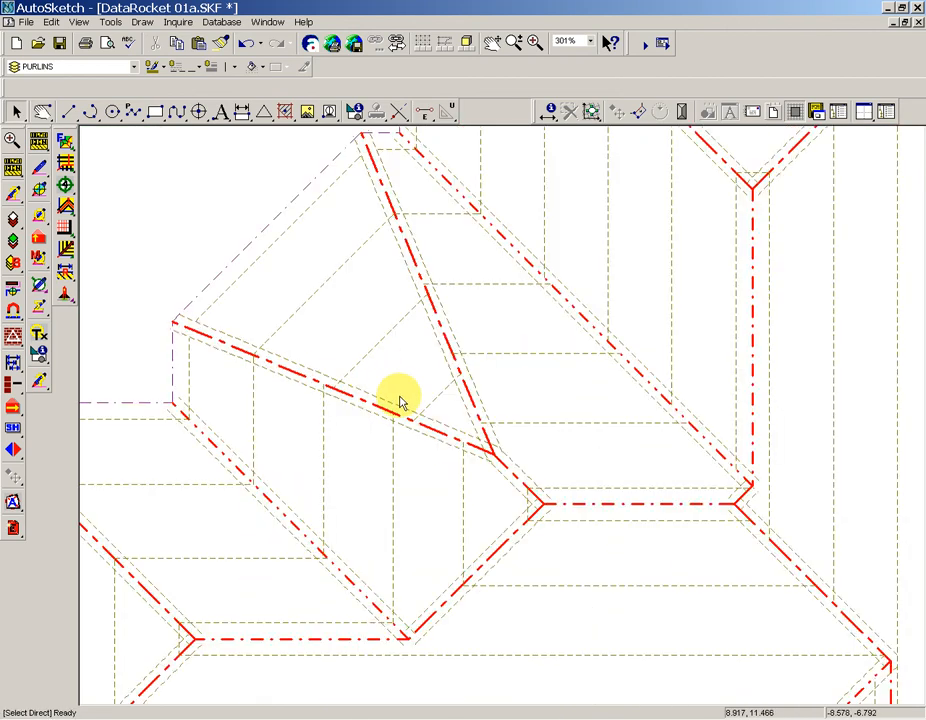
{"action": "scroll", "coordinate": [400, 405], "scroll_direction": "up", "scroll_amount": 1}
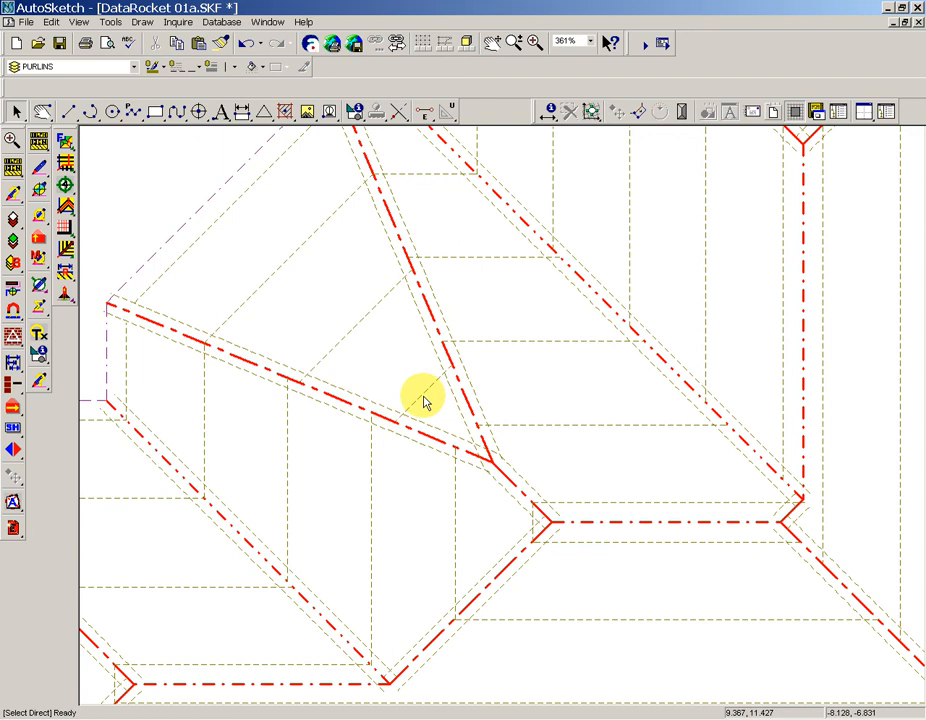
{"action": "left_click_drag", "start_coordinate": [424, 402], "coordinate": [352, 331]}
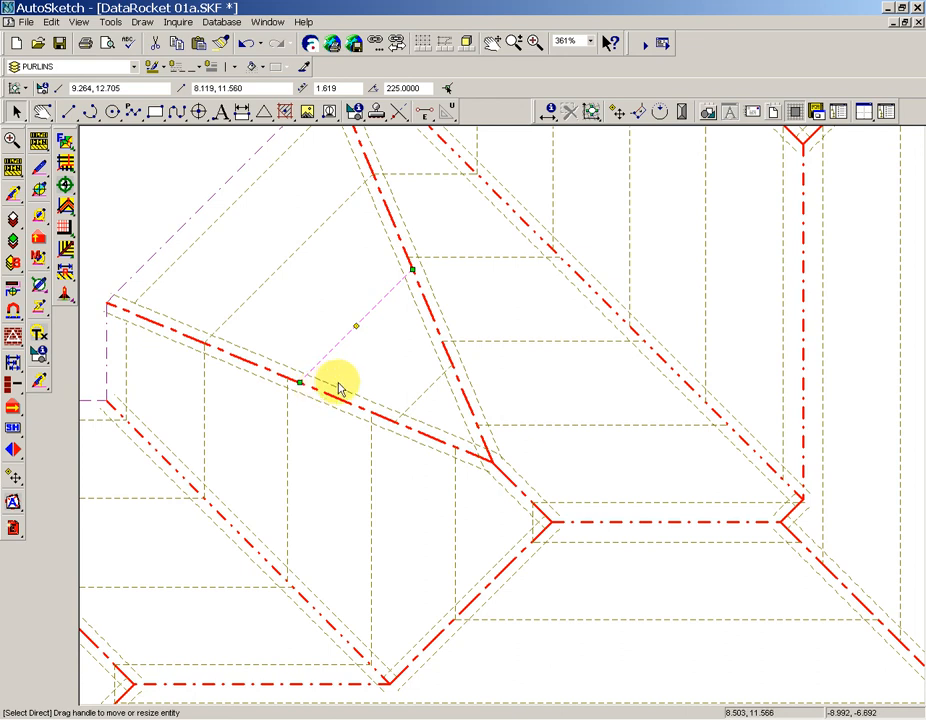
{"action": "left_click", "coordinate": [399, 111]}
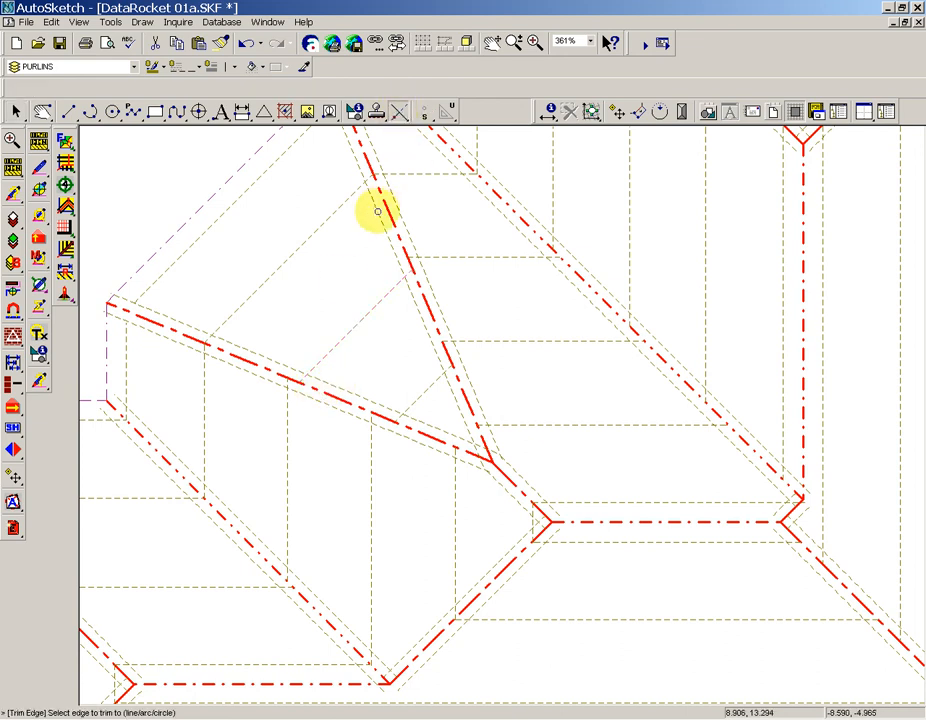
{"action": "left_click", "coordinate": [384, 291]}
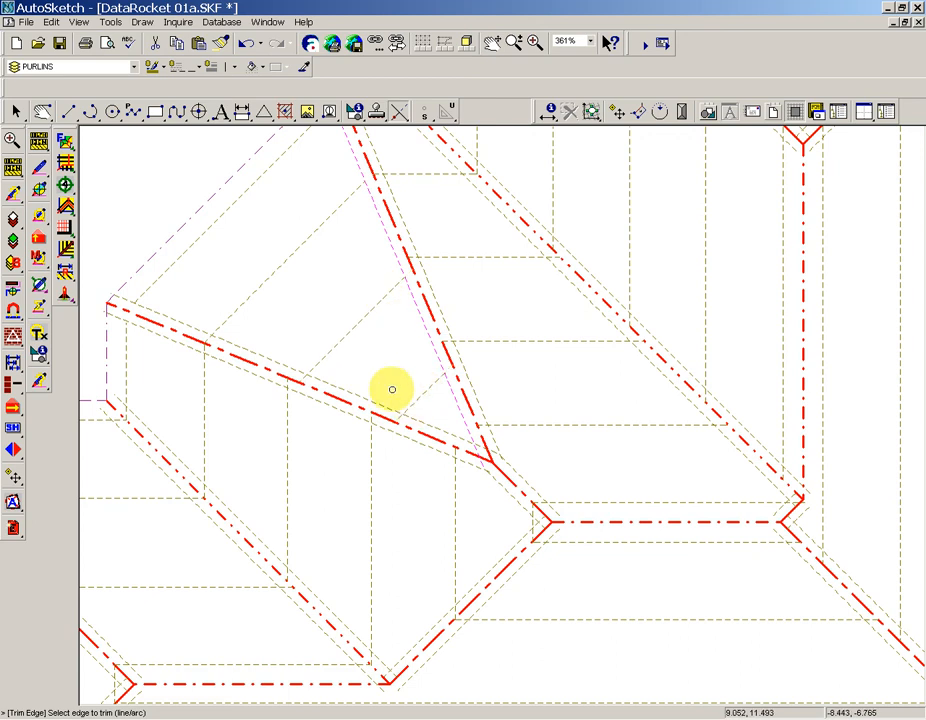
{"action": "left_click", "coordinate": [372, 405]}
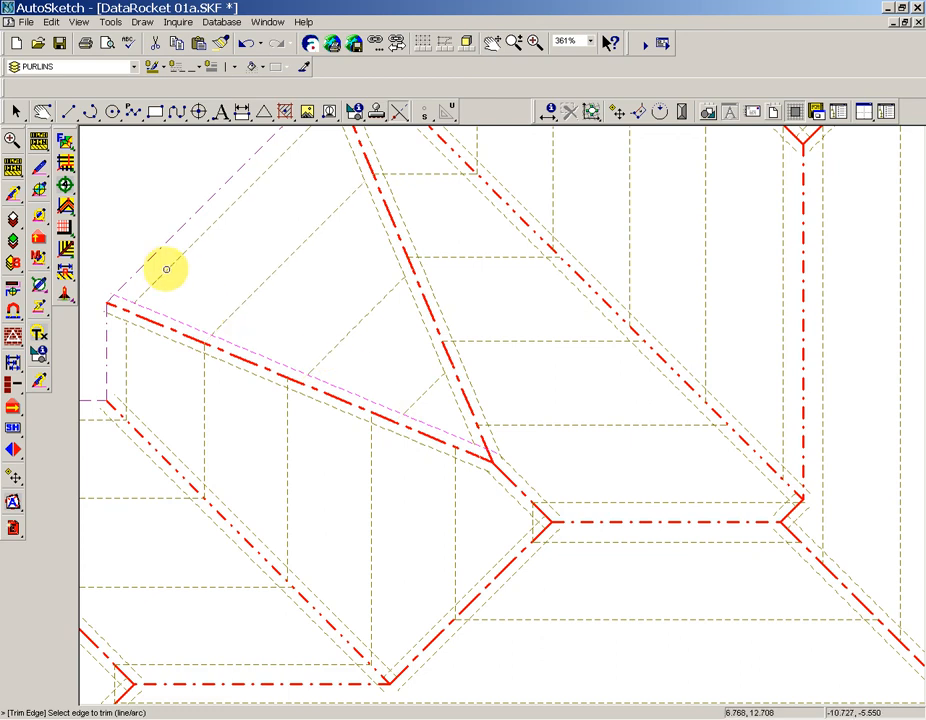
{"action": "key", "text": "Escape"}
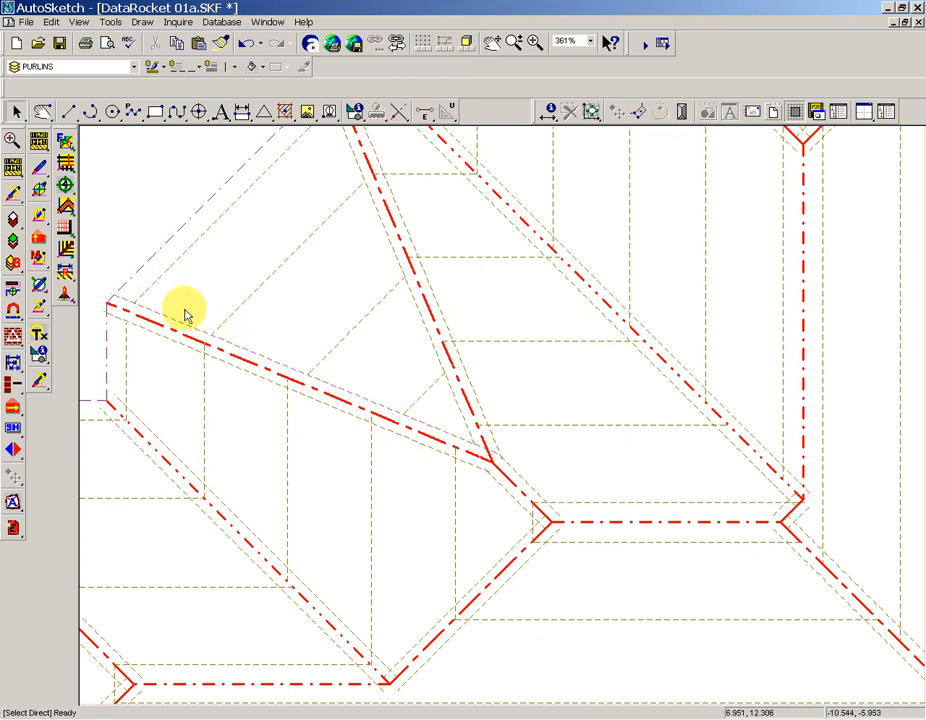
Open the roof setup for the Purlin item and enable the auto, length and totals calculations
{"action": "left_click", "coordinate": [38, 380]}
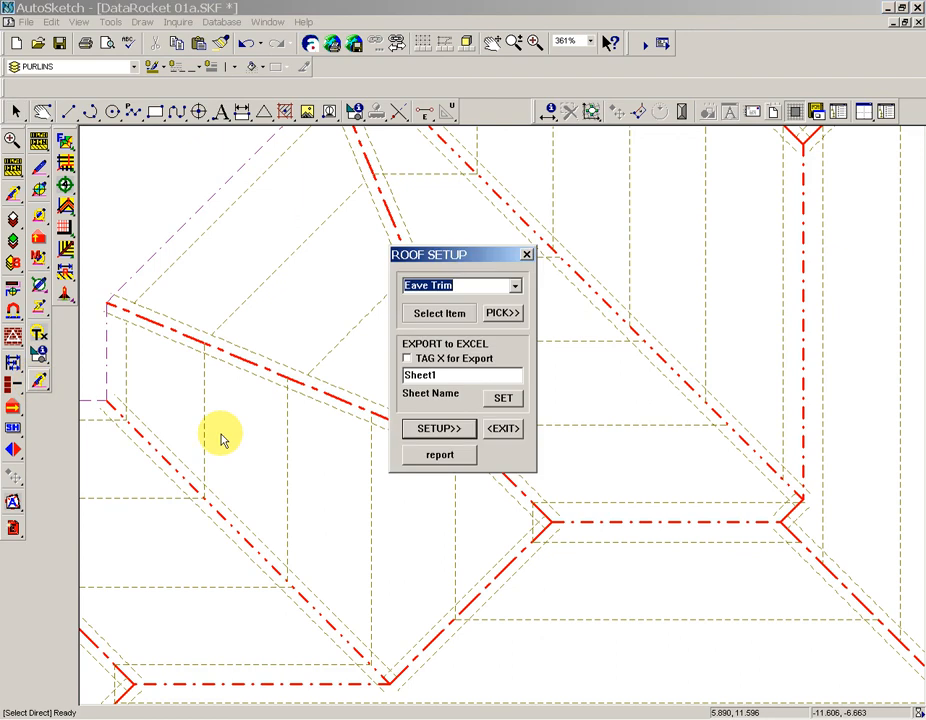
{"action": "type", "text": "Purlin"}
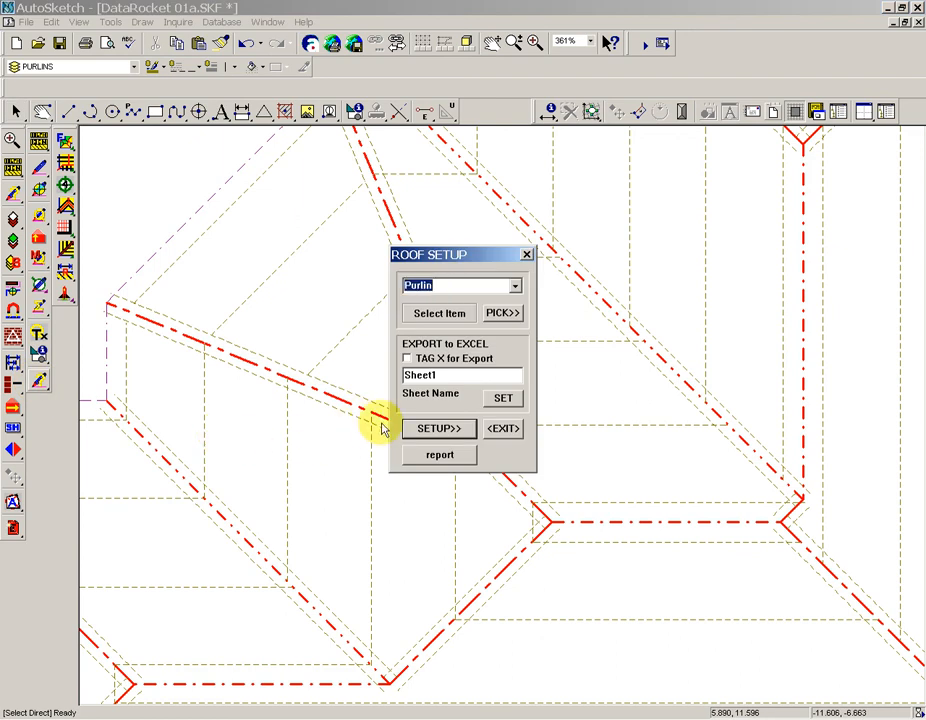
{"action": "left_click", "coordinate": [455, 429]}
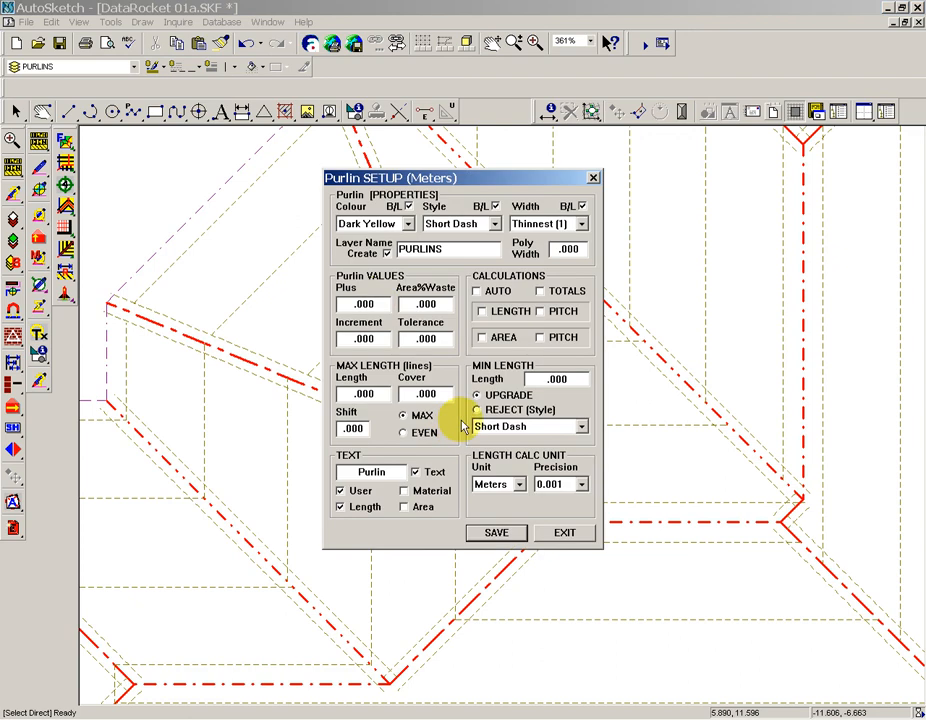
{"action": "double_click", "coordinate": [352, 303]}
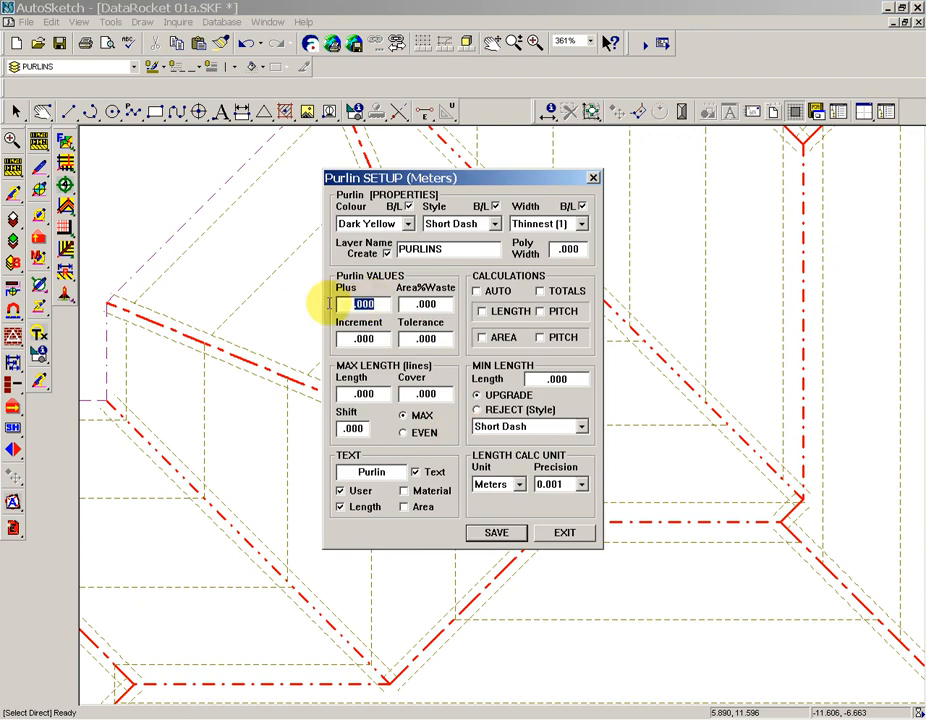
{"action": "double_click", "coordinate": [348, 339]}
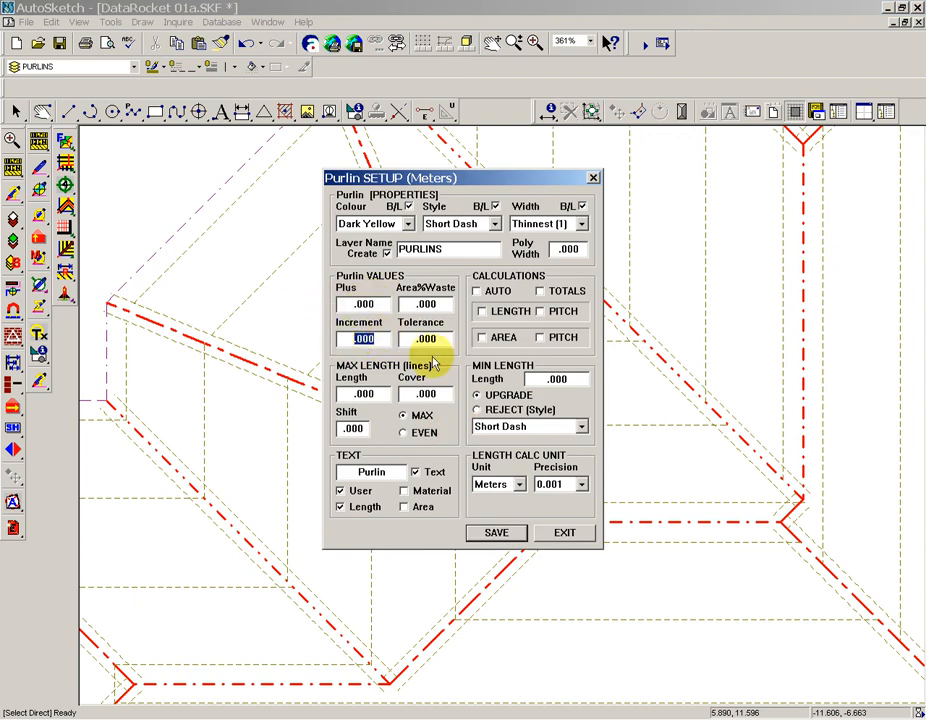
{"action": "left_click", "coordinate": [488, 291]}
{"action": "left_click", "coordinate": [500, 312]}
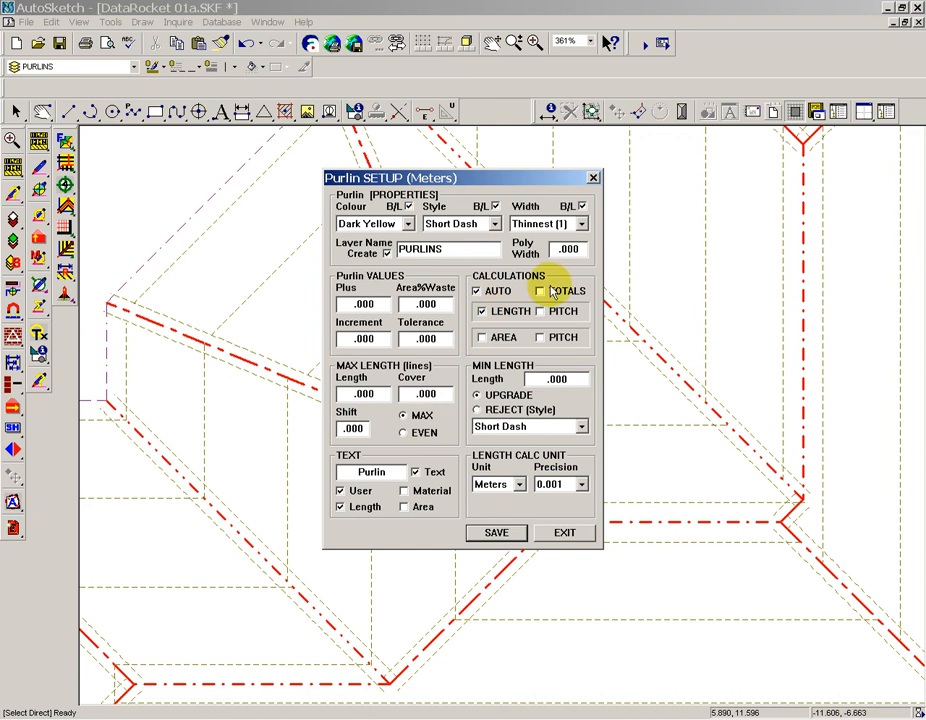
{"action": "left_click", "coordinate": [555, 291]}
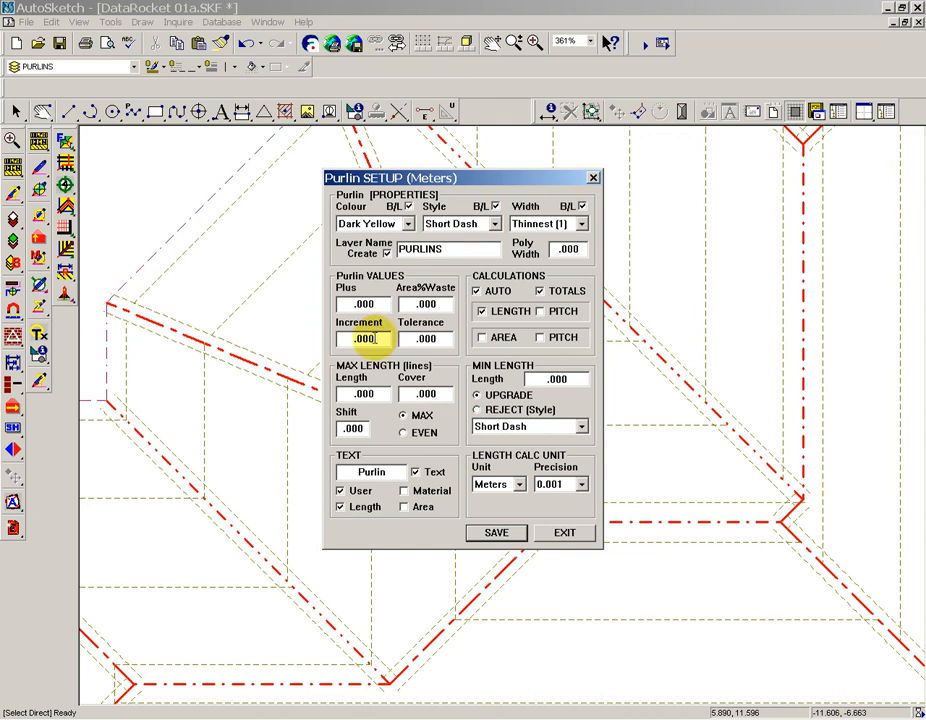
Set the purlin increment to .1 and the length precision to 0.1, then save the settings and exit the roof setup
{"action": "left_click_drag", "start_coordinate": [371, 338], "coordinate": [333, 343]}
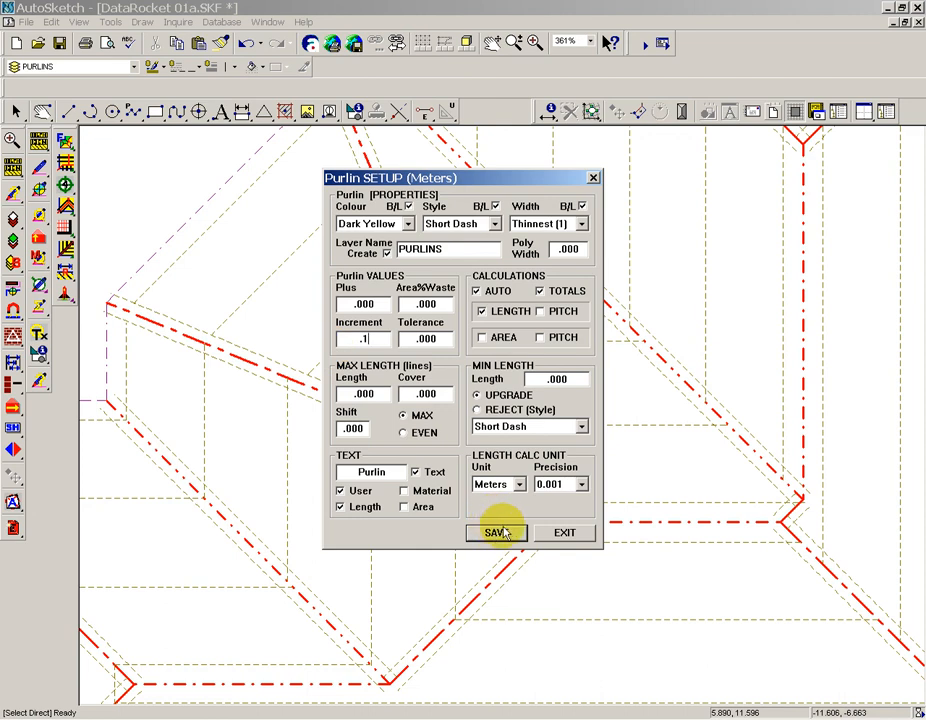
{"action": "left_click", "coordinate": [581, 484]}
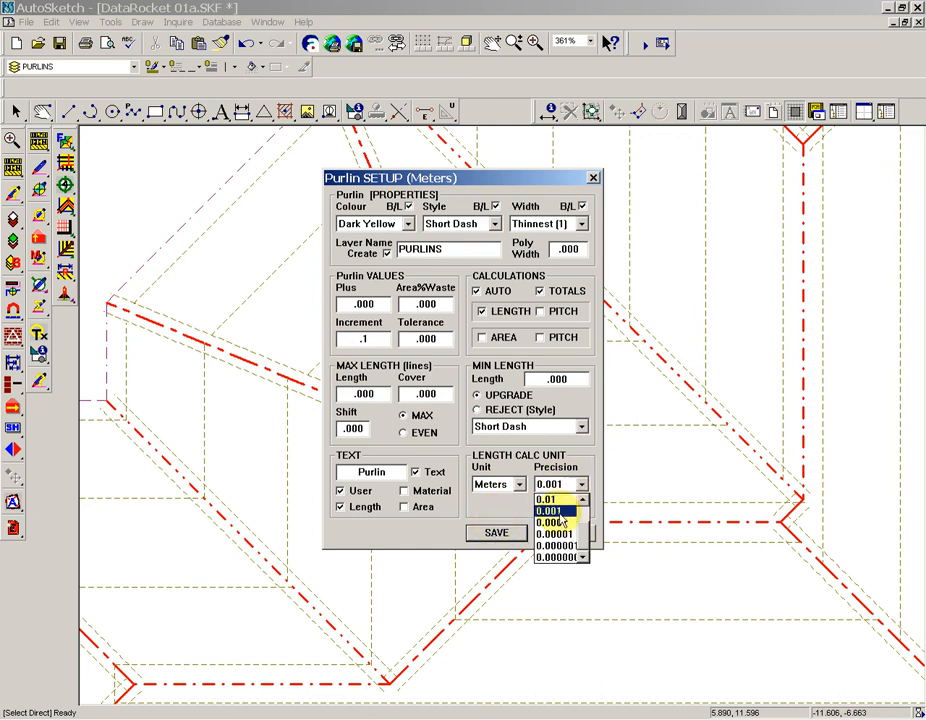
{"action": "scroll", "coordinate": [562, 515], "scroll_direction": "up", "scroll_amount": 1}
{"action": "left_click", "coordinate": [562, 521]}
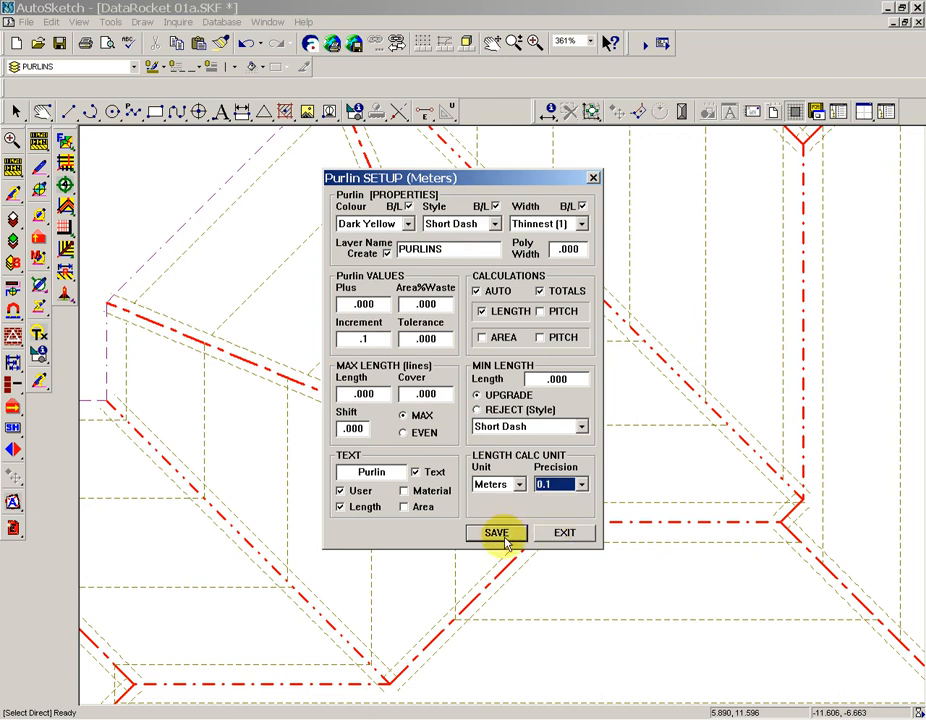
{"action": "left_click", "coordinate": [504, 536]}
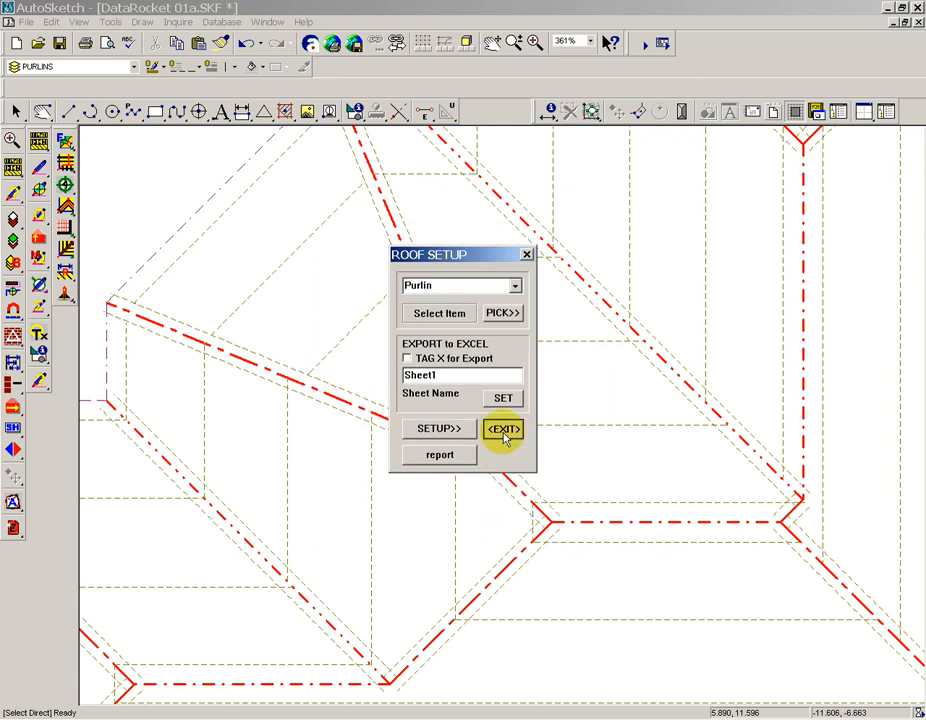
{"action": "left_click", "coordinate": [504, 430]}
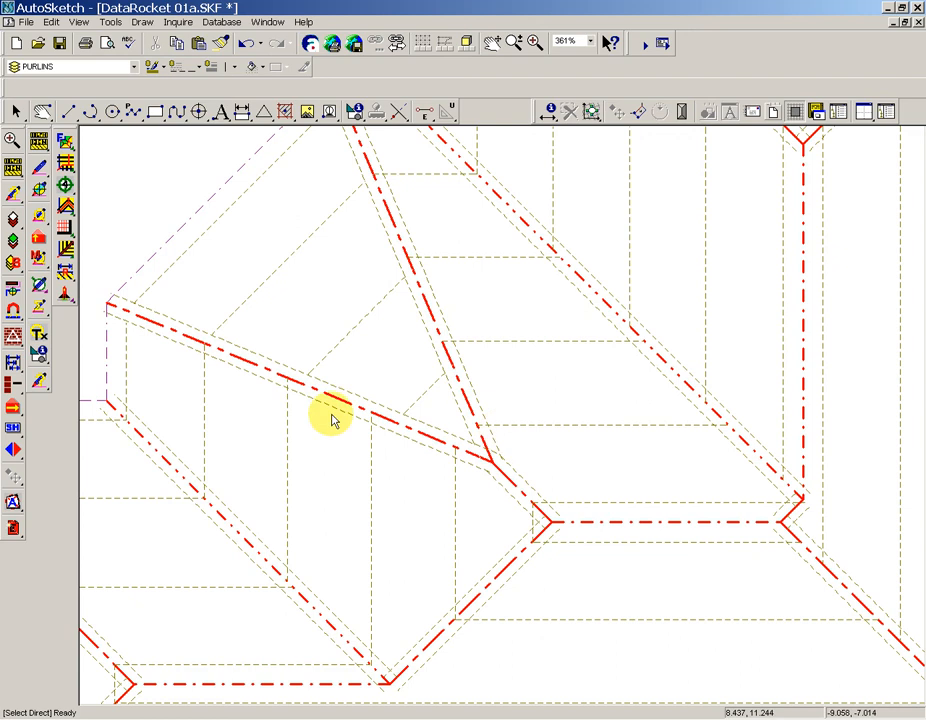
Trim the upper ends of the vertical purlins below the angled bay to the offset purlin along the underside of its lower hip
{"action": "left_click", "coordinate": [401, 112]}
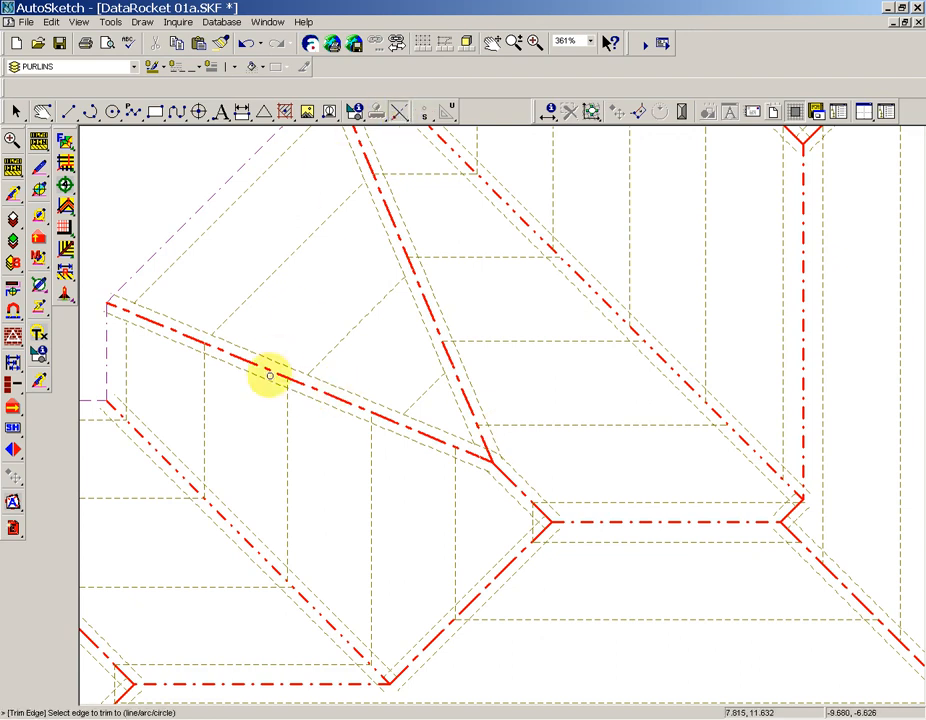
{"action": "left_click", "coordinate": [270, 377]}
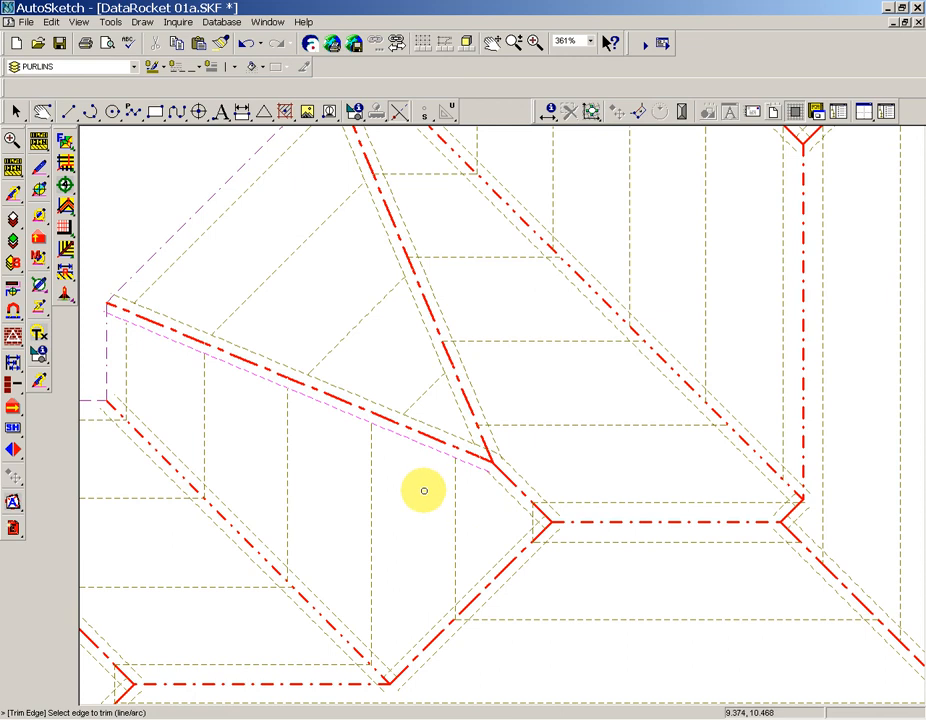
{"action": "key", "text": "Escape"}
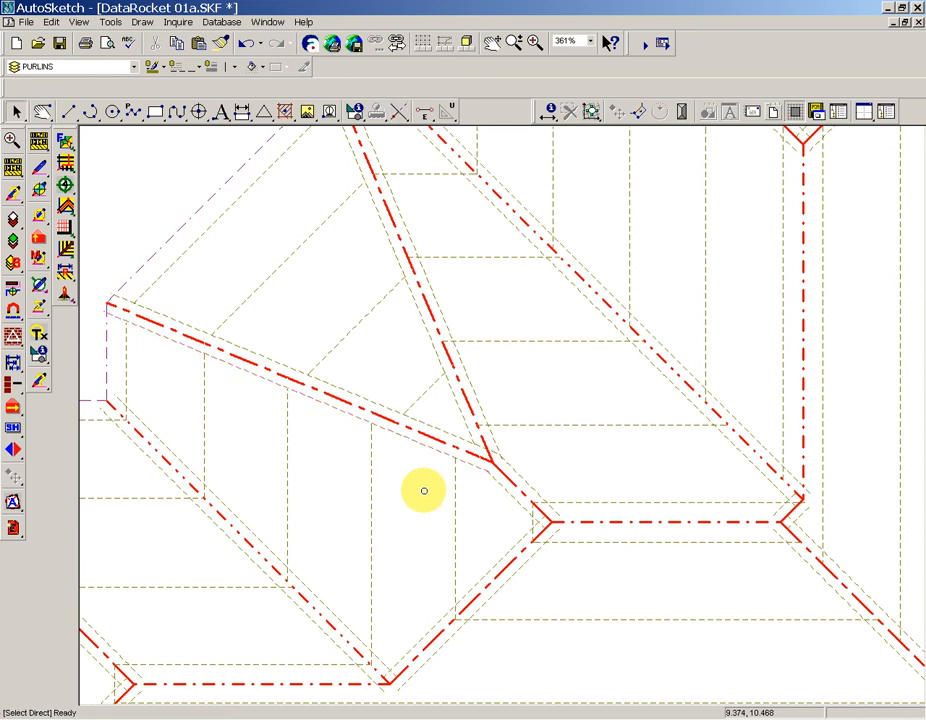